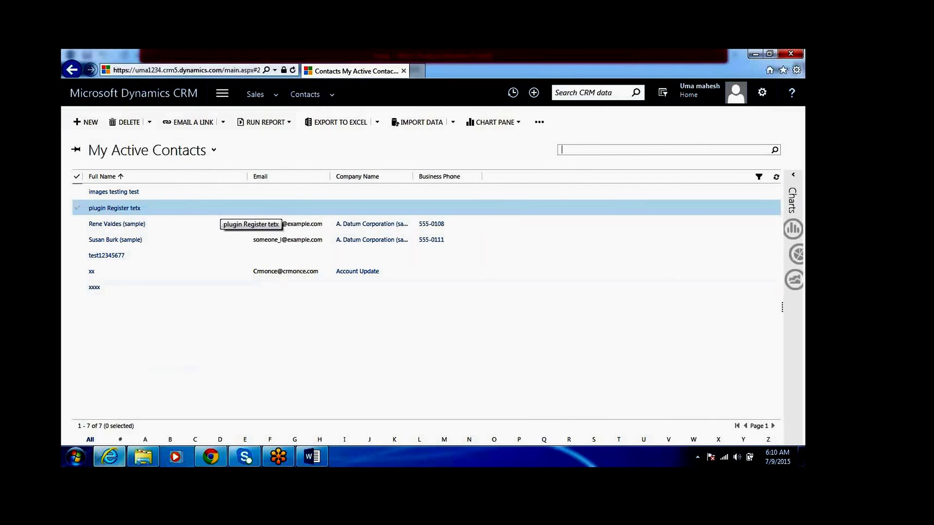
# Step: Look through the system views available for contacts and close the view list
pyautogui.click(213, 151)
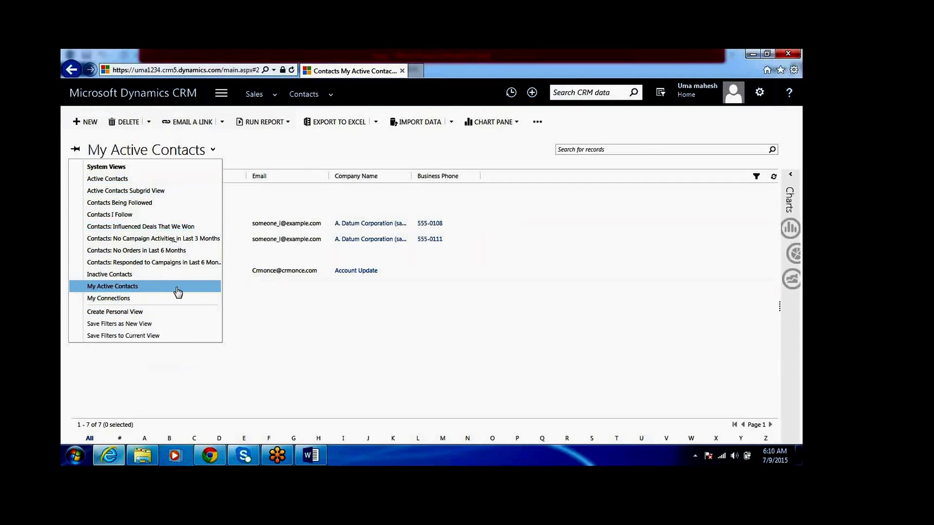
pyautogui.click(254, 332)
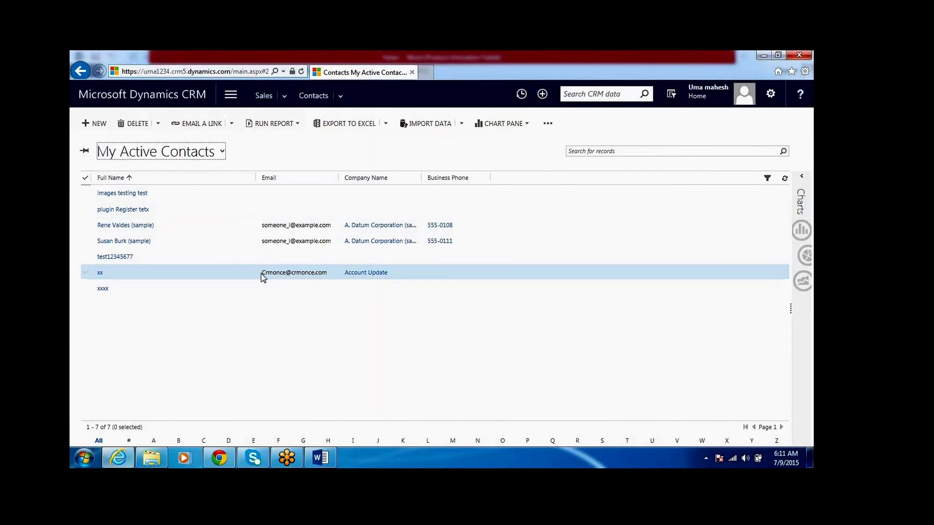
# Step: Switch to the Views document in Word and read the list of default Accounts views below Figure 13.1
pyautogui.click(344, 462)
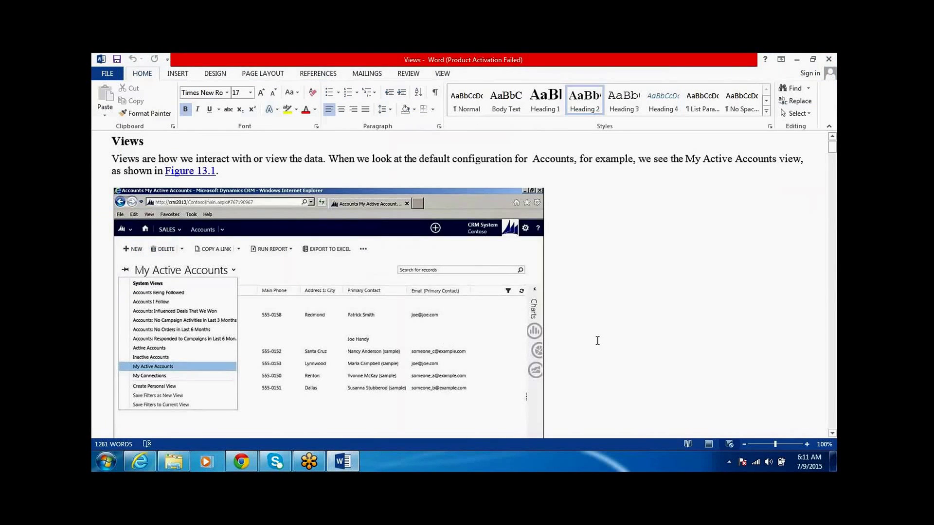
pyautogui.scroll(-1, 597, 340)
pyautogui.click(544, 418)
pyautogui.press('Down')
pyautogui.press('Down')
pyautogui.press('Down')
pyautogui.press('Down')
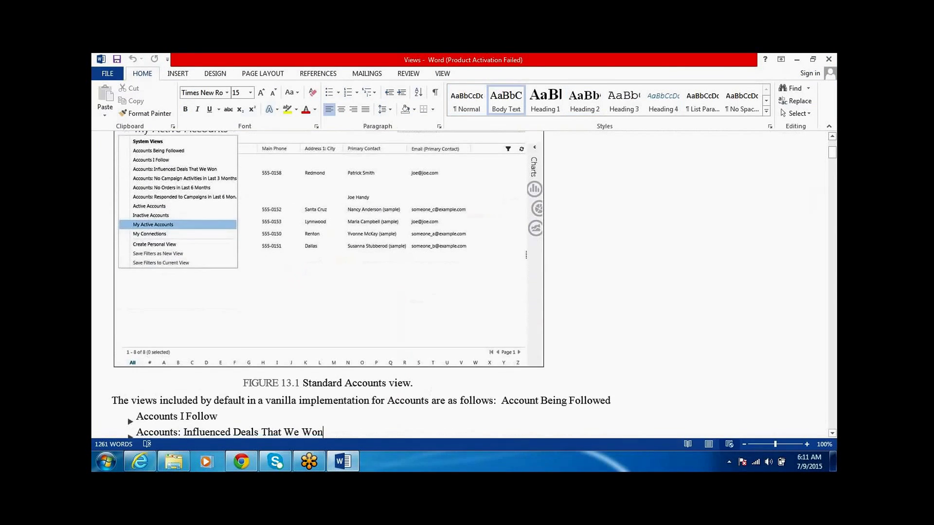
pyautogui.press('Down')
pyautogui.press('Down')
pyautogui.press('Down')
pyautogui.press('Down')
pyautogui.press('Down')
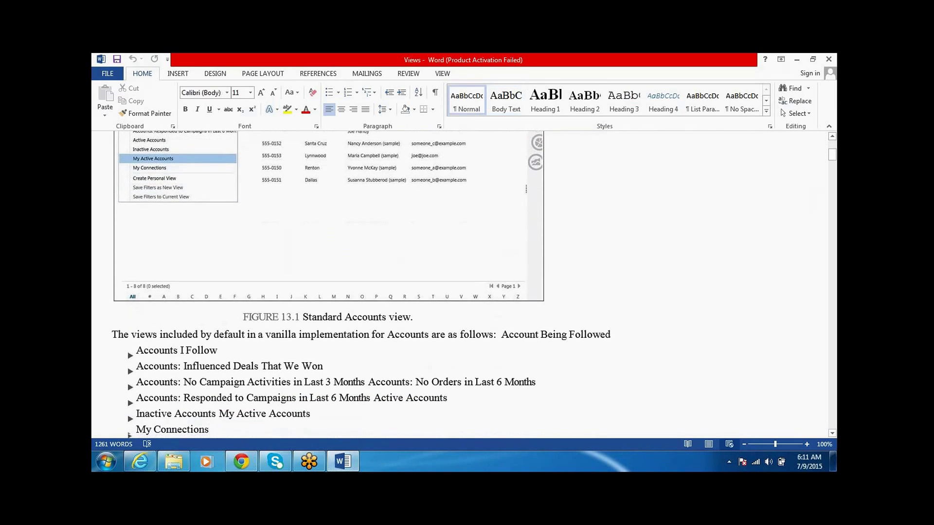
# Step: Read the Create a Personal View section and its Advanced Find illustration in the document
pyautogui.press('Down')
pyautogui.press('Down')
pyautogui.press('Down')
pyautogui.press('Down')
pyautogui.press('Down')
pyautogui.press('Down')
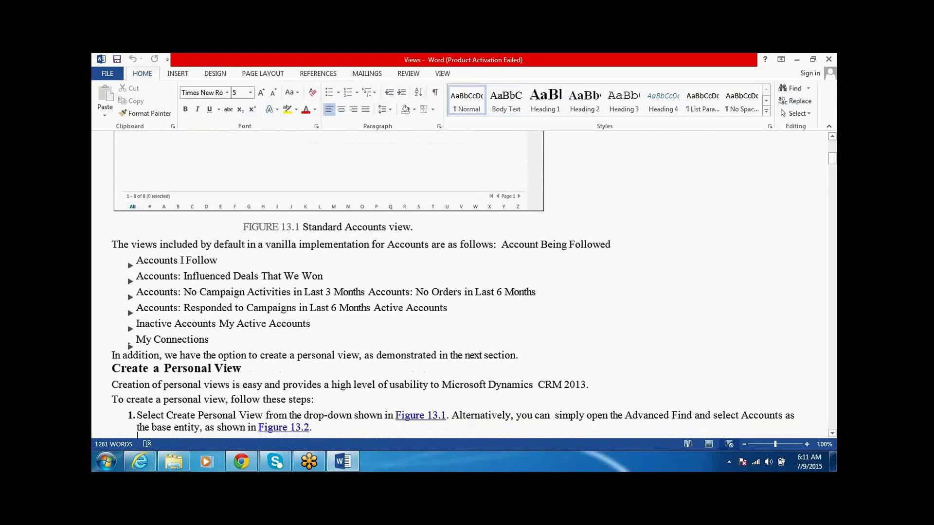
pyautogui.press('Up')
pyautogui.press('Up')
pyautogui.press('Up')
pyautogui.press('Up')
pyautogui.press('Up')
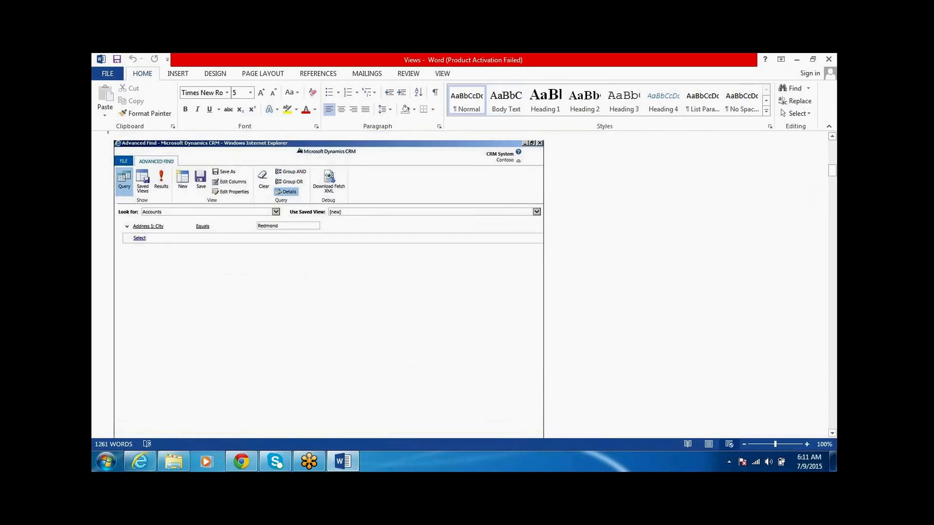
pyautogui.press('Up')
pyautogui.press('Up')
pyautogui.press('Up')
pyautogui.press('Up')
pyautogui.press('Up')
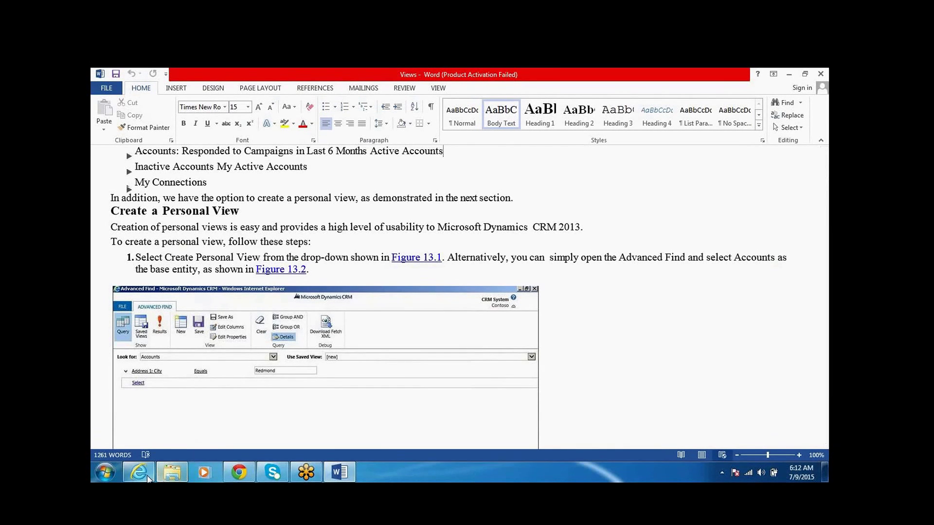
# Step: Switch back to Dynamics CRM and create a personal contacts view with the criterion Account Equals Account Update
pyautogui.click(147, 479)
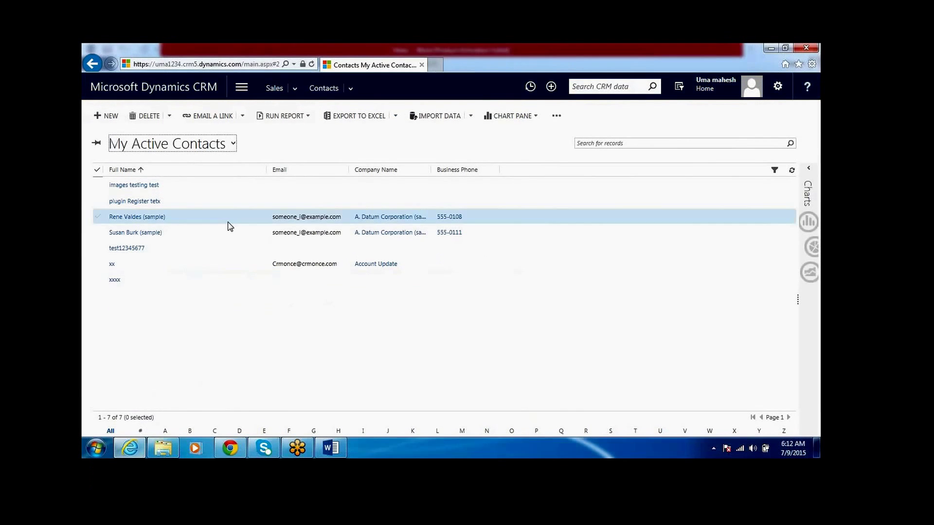
pyautogui.click(233, 145)
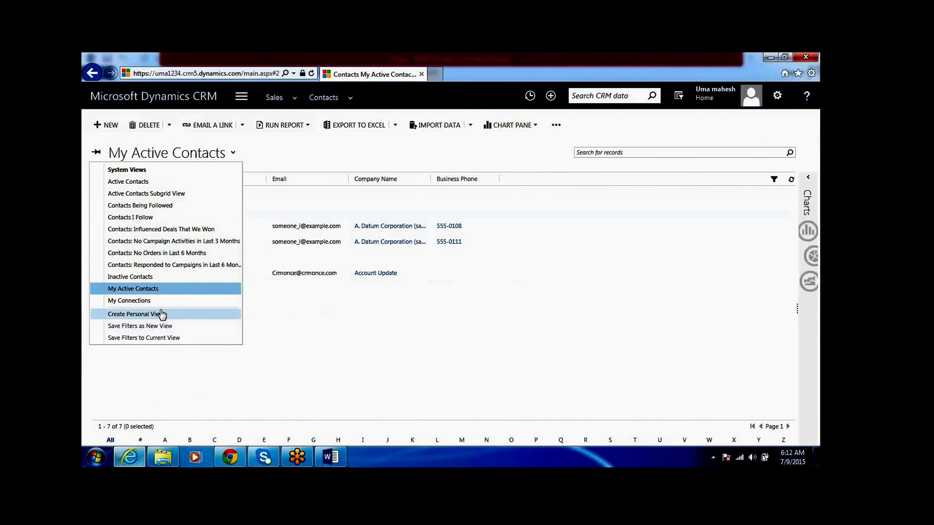
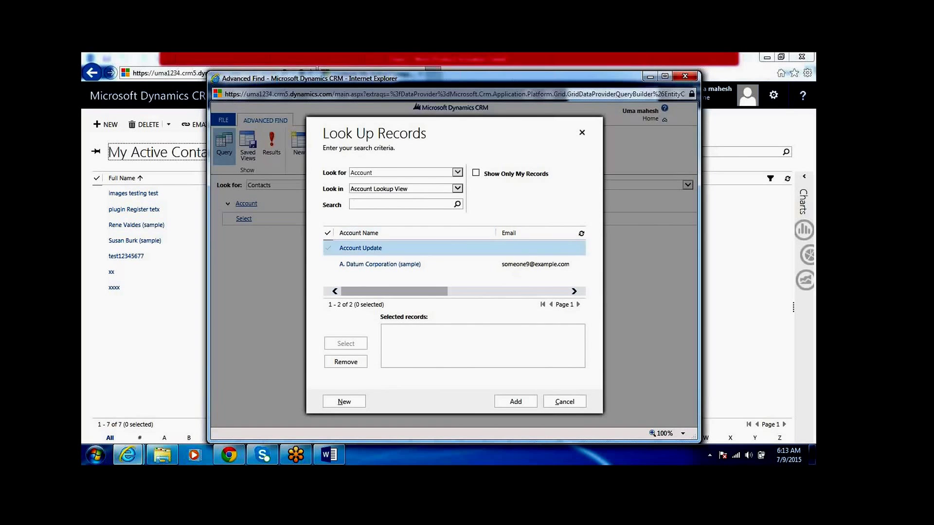
pyautogui.click(325, 249)
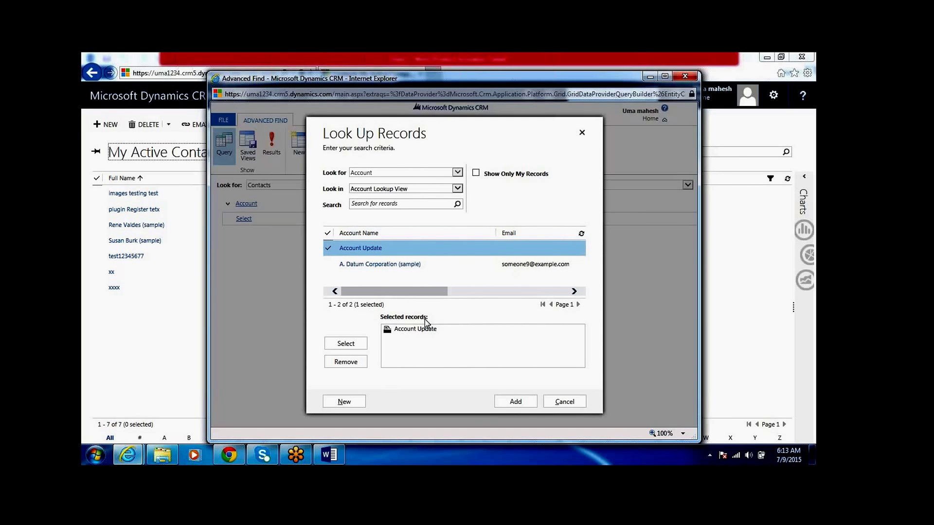
pyautogui.click(516, 402)
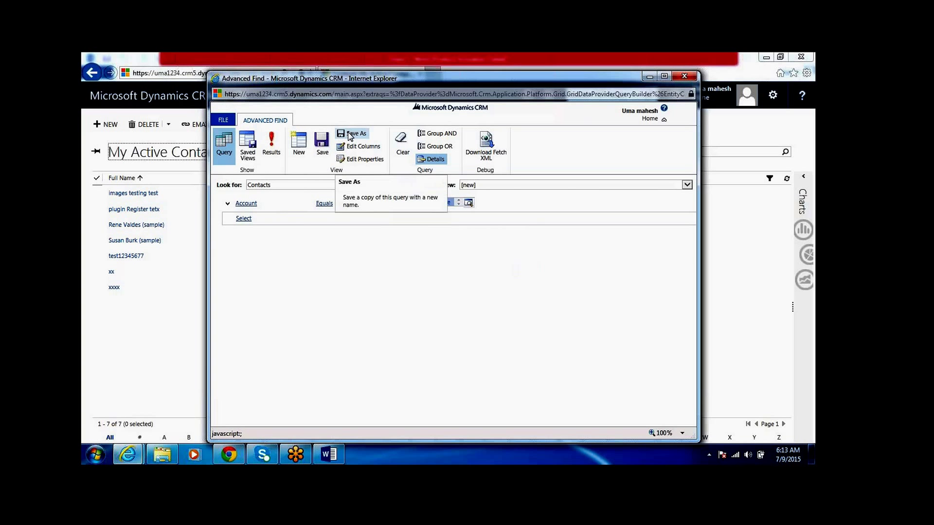
# Step: Save the contacts query as a new view named "Personal View"
pyautogui.click(326, 144)
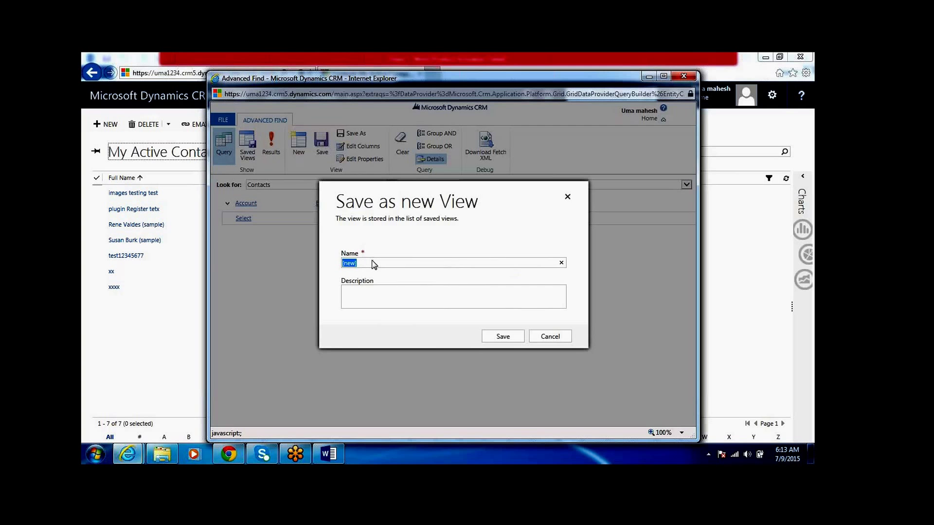
pyautogui.press('BackSpace')
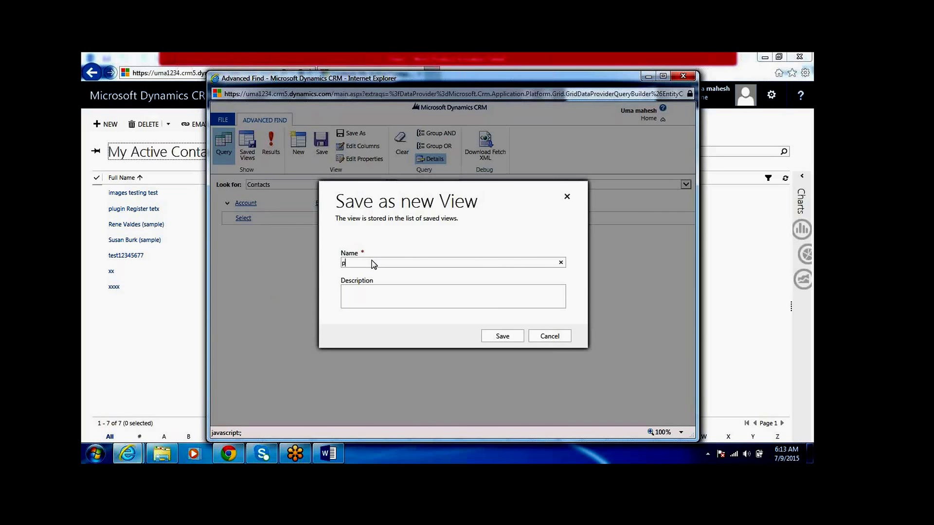
pyautogui.write('pers')
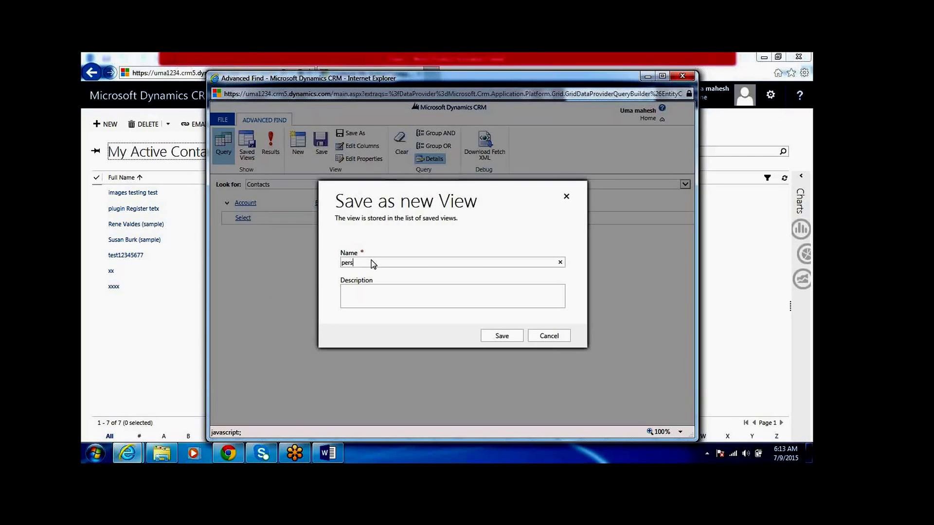
pyautogui.write('onal View')
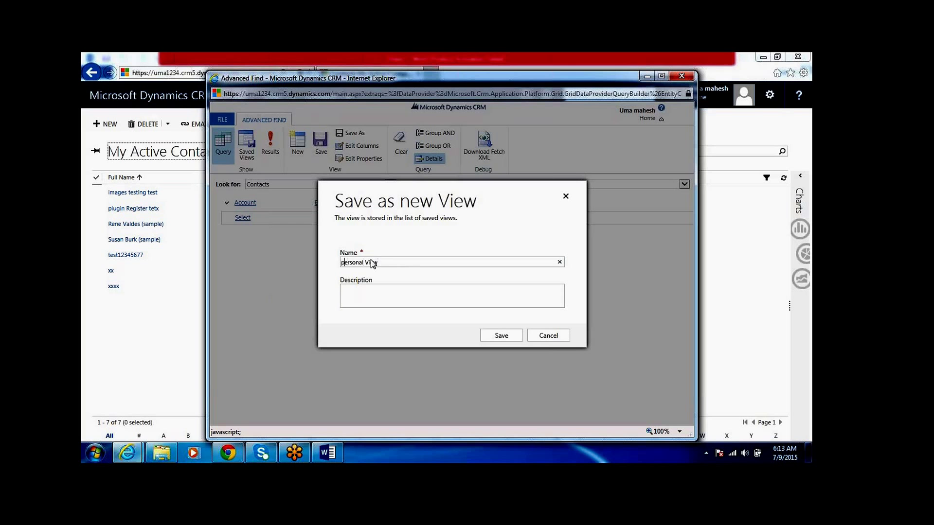
pyautogui.write('P')
pyautogui.press('BackSpace')
pyautogui.press('BackSpace')
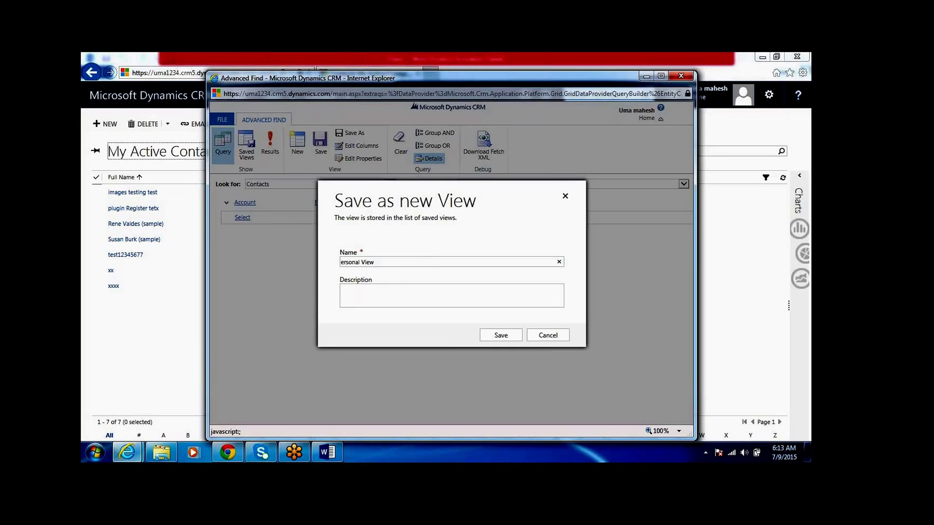
pyautogui.write('P')
pyautogui.click(494, 332)
pyautogui.click(500, 335)
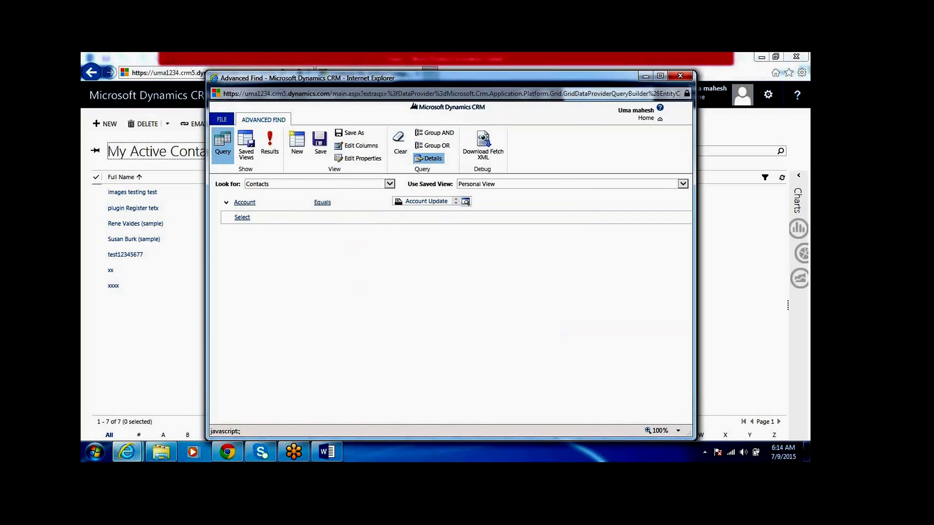
# Step: Run the Personal View query to check its results, return to its criteria and close Advanced Find
pyautogui.click(270, 146)
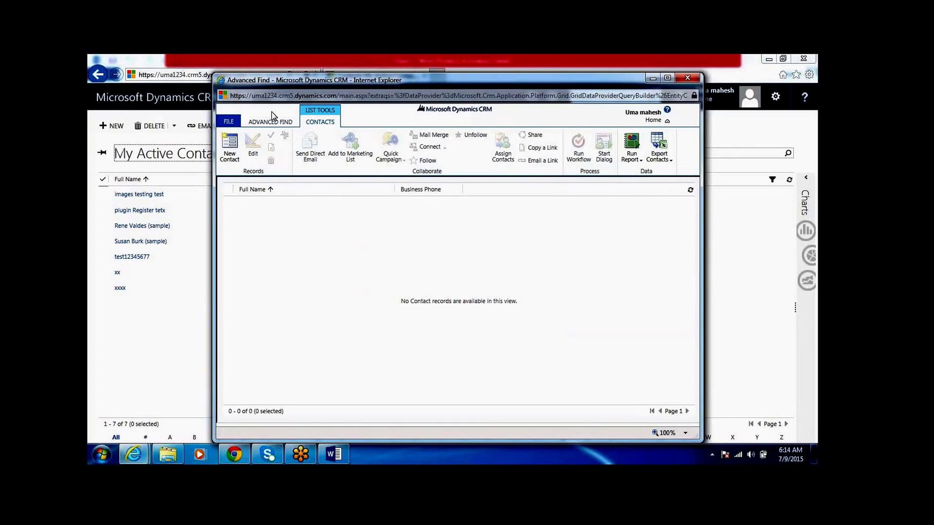
pyautogui.click(276, 122)
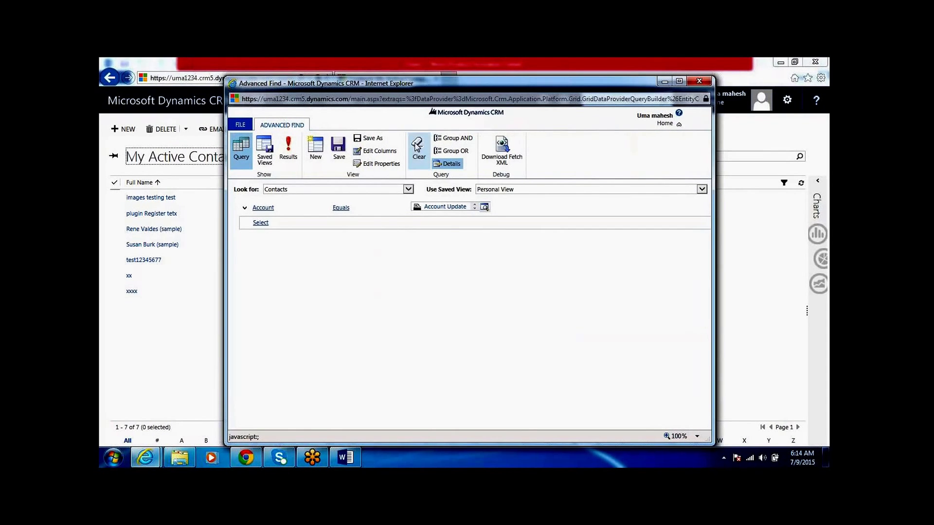
pyautogui.moveTo(647, 83); pyautogui.dragTo(598, 82)
pyautogui.click(650, 80)
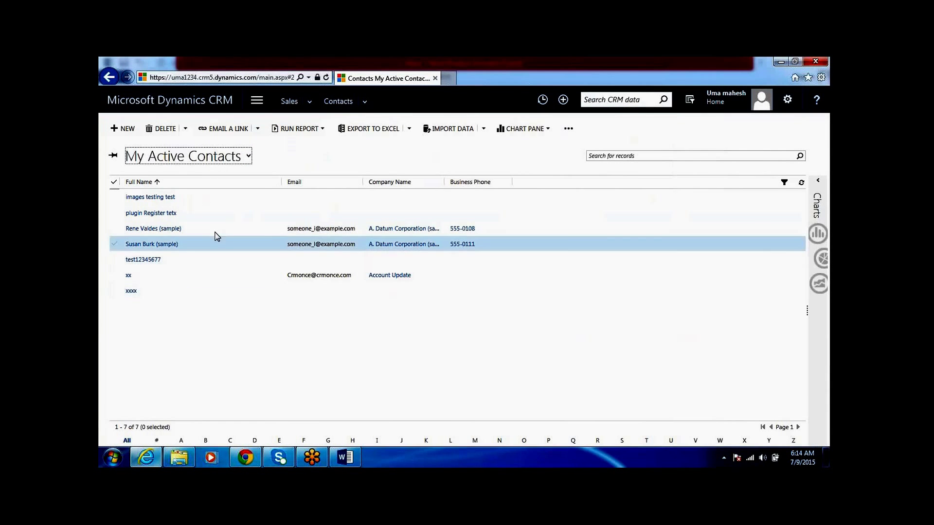
# Step: Look for the saved Personal View among the contact views, reloading the page and checking the list again
pyautogui.click(250, 162)
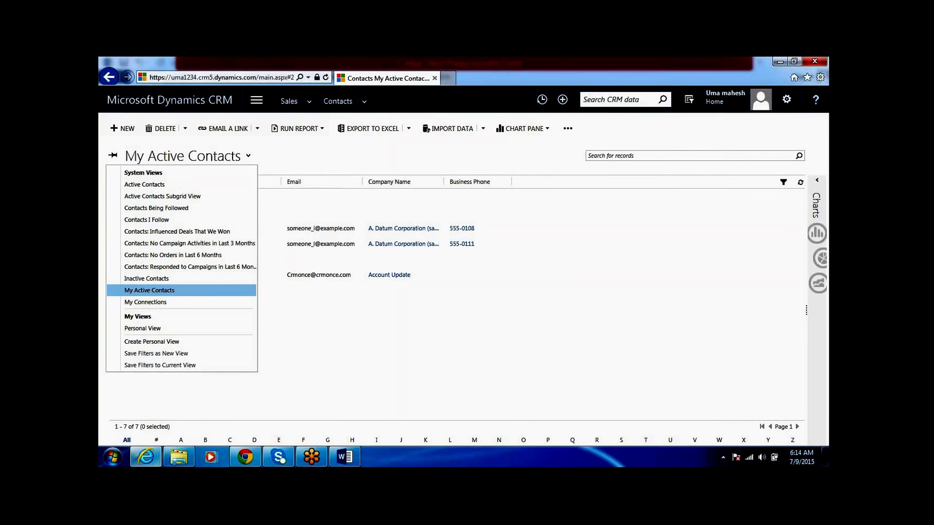
pyautogui.click(353, 171)
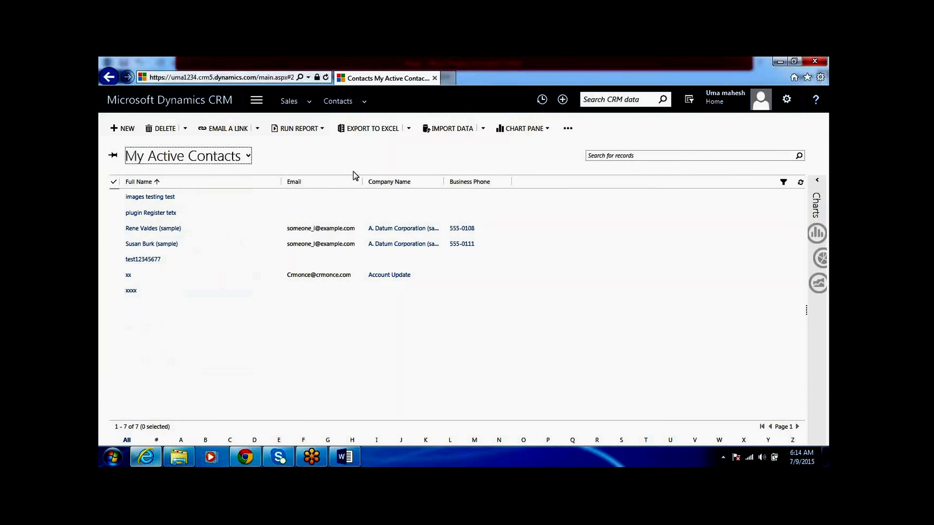
pyautogui.click(326, 78)
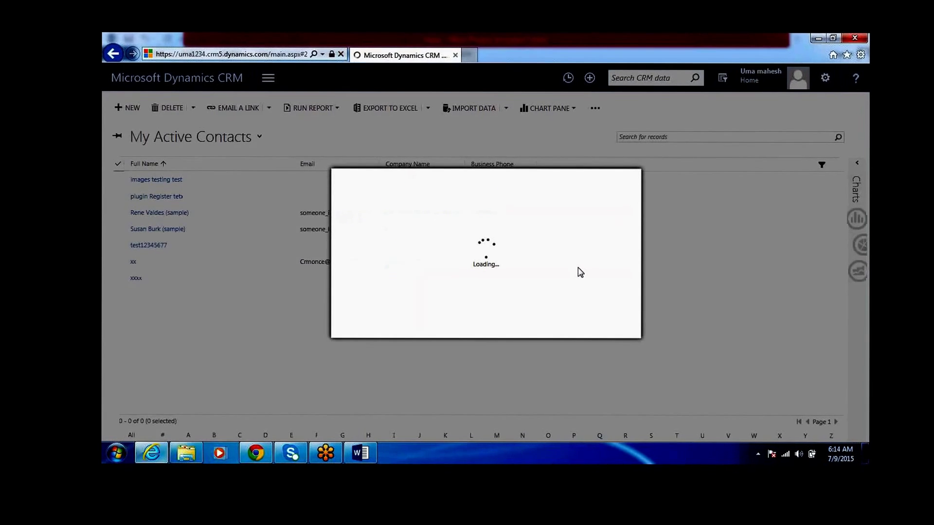
pyautogui.click(625, 314)
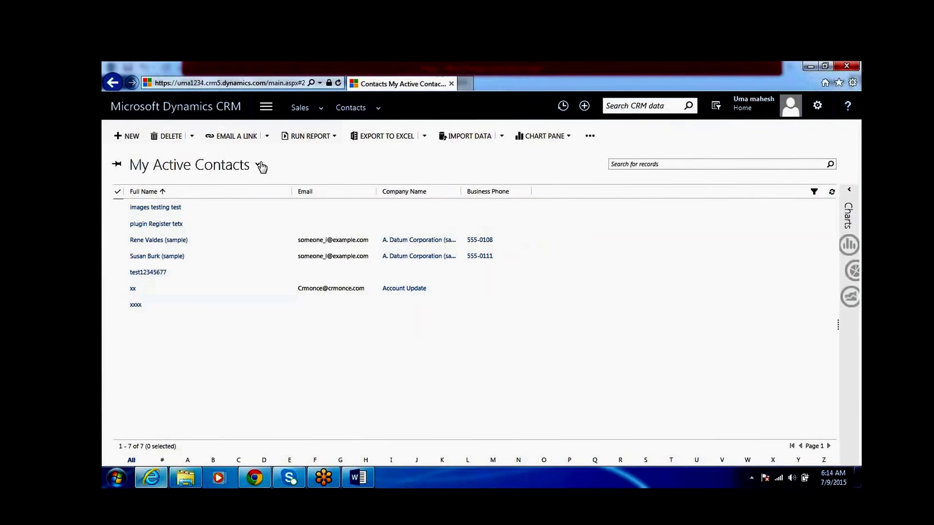
pyautogui.click(259, 166)
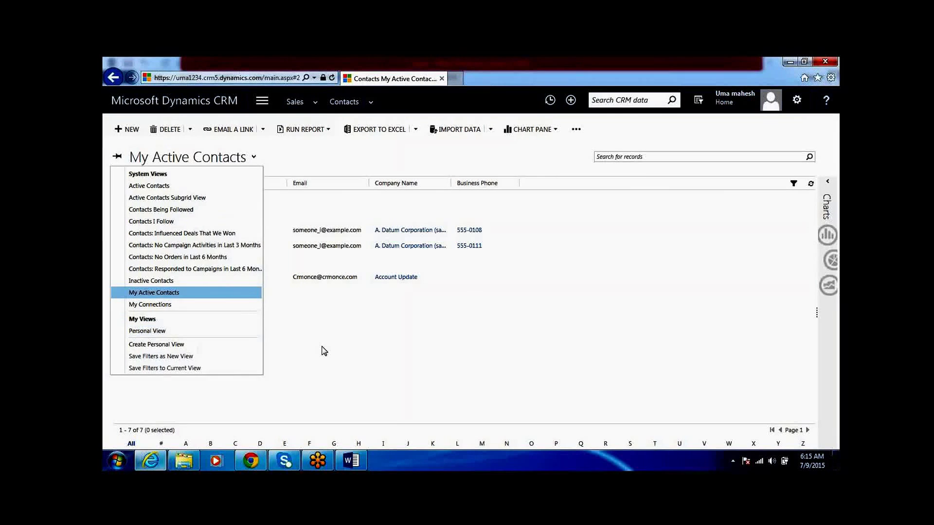
pyautogui.press('Escape')
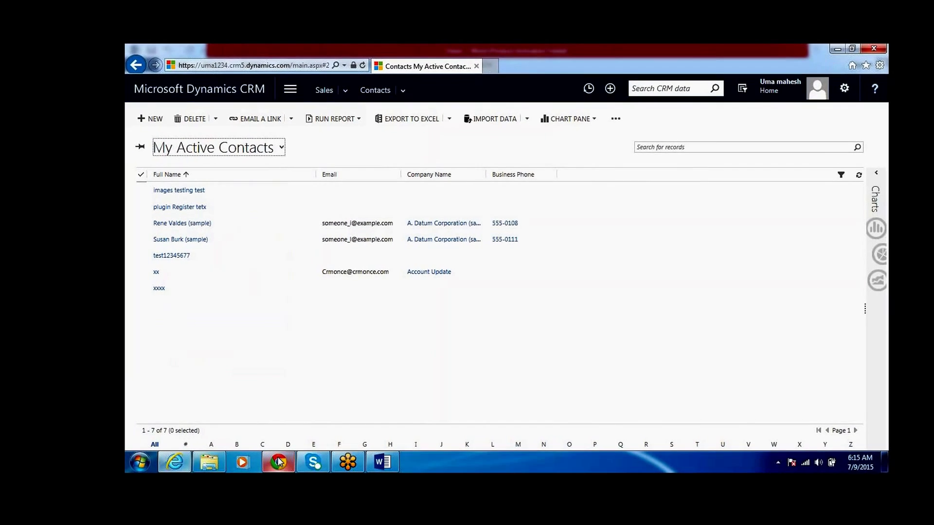
# Step: Return to the Word document and read the Advanced Find step with its note on the default base entity
pyautogui.click(379, 461)
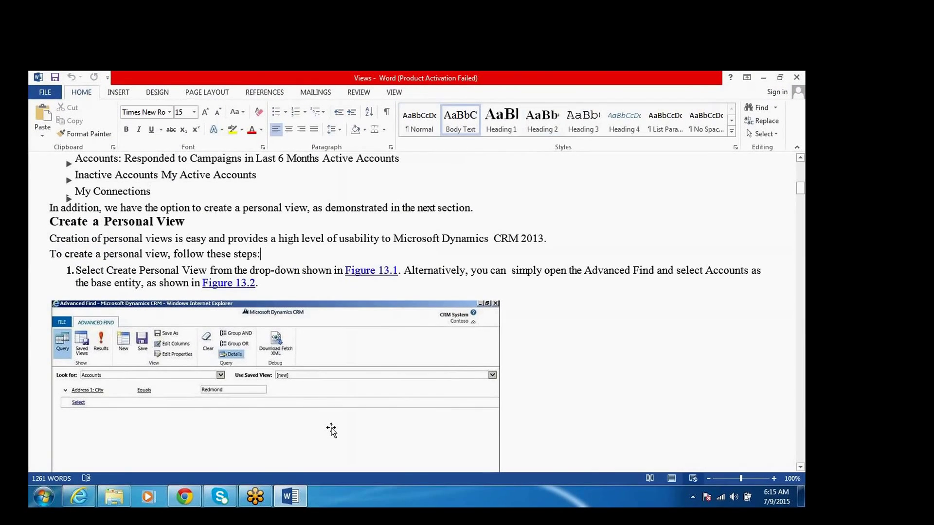
pyautogui.press('Down')
pyautogui.press('Down')
pyautogui.press('Down')
pyautogui.press('Down')
pyautogui.press('Down')
pyautogui.press('Down')
pyautogui.press('Down')
pyautogui.press('Down')
pyautogui.press('Down')
pyautogui.press('Down')
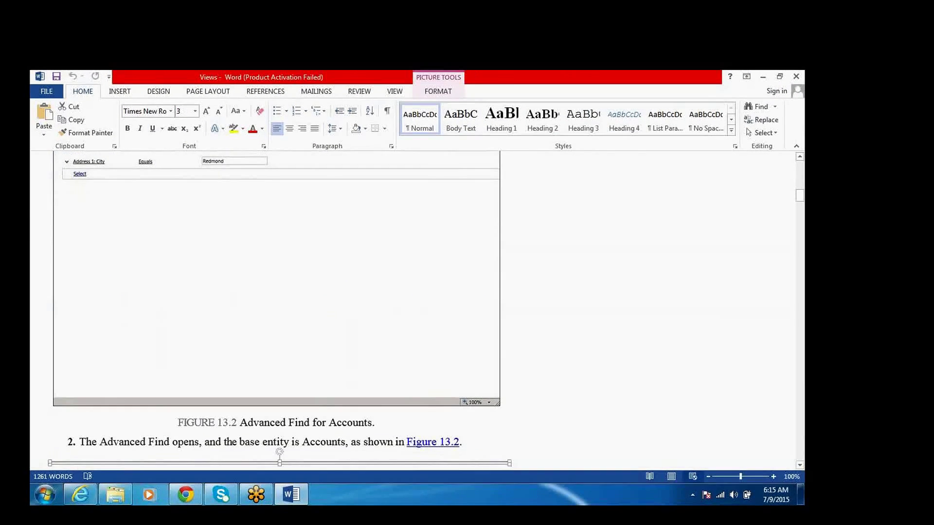
pyautogui.press('Down')
pyautogui.press('Down')
pyautogui.press('Down')
pyautogui.press('Down')
pyautogui.press('Down')
pyautogui.press('Down')
pyautogui.press('Down')
pyautogui.press('Down')
pyautogui.press('Down')
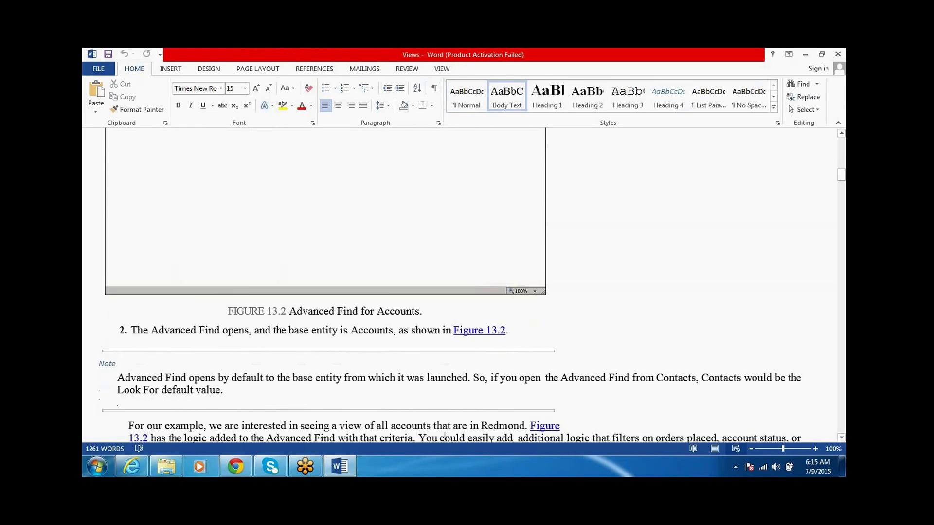
# Step: Read the document's part on displaying, selecting and modifying the new view, and switch back to Dynamics CRM
pyautogui.press('Down')
pyautogui.press('Down')
pyautogui.press('Down')
pyautogui.press('Down')
pyautogui.press('Down')
pyautogui.press('Down')
pyautogui.press('Down')
pyautogui.press('Down')
pyautogui.press('Down')
pyautogui.press('Down')
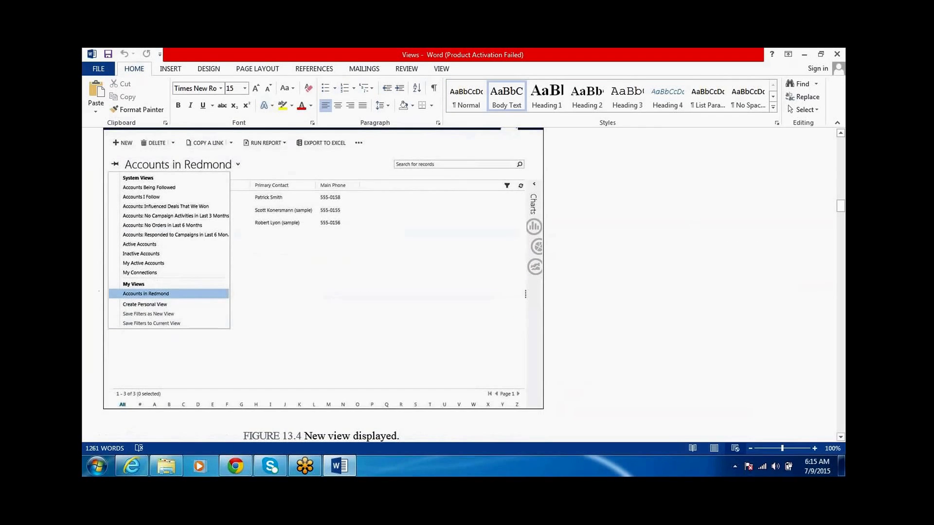
pyautogui.press('Down')
pyautogui.press('Down')
pyautogui.press('Down')
pyautogui.press('Down')
pyautogui.press('Down')
pyautogui.press('Down')
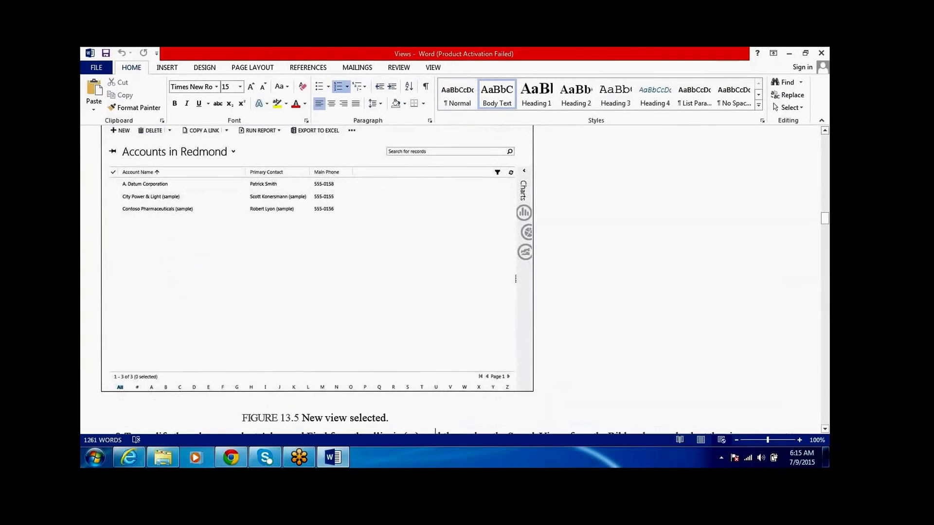
pyautogui.press('Down')
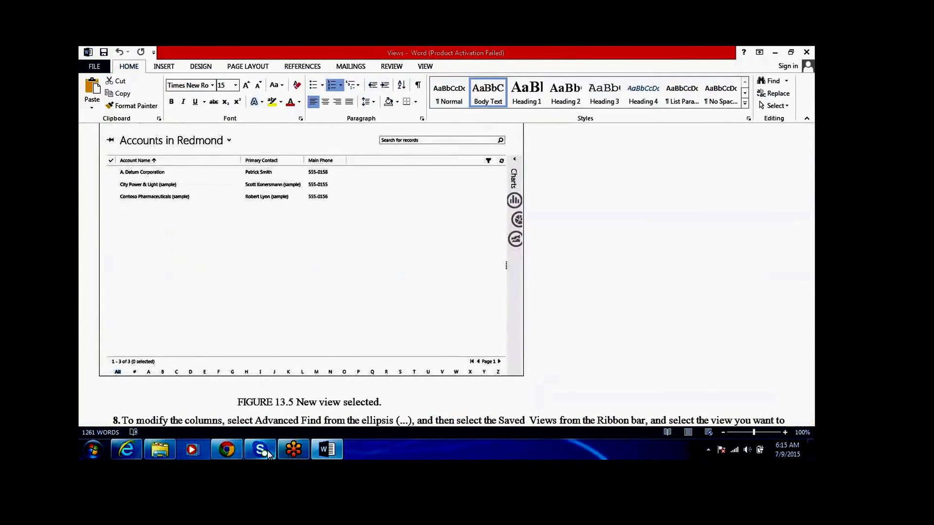
pyautogui.click(141, 464)
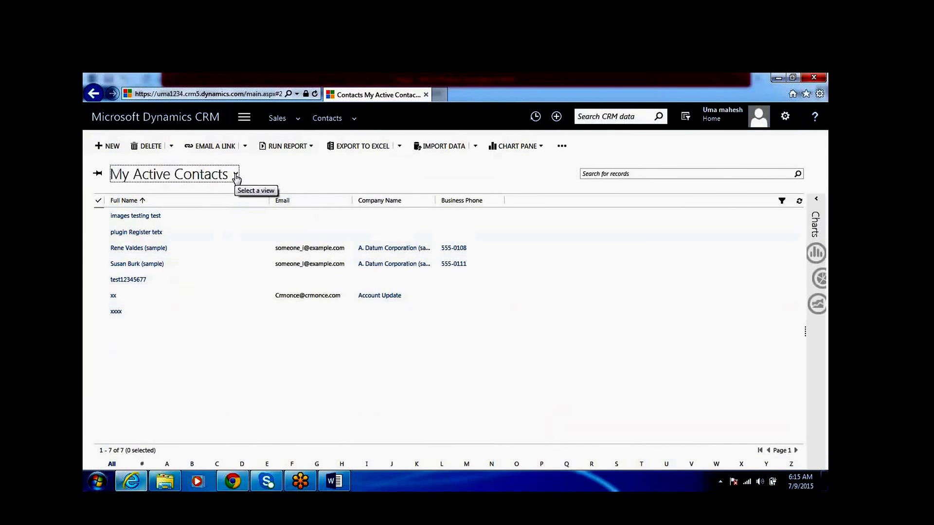
# Step: Switch the contacts list to the saved Personal View and open Advanced Find on it
pyautogui.click(236, 175)
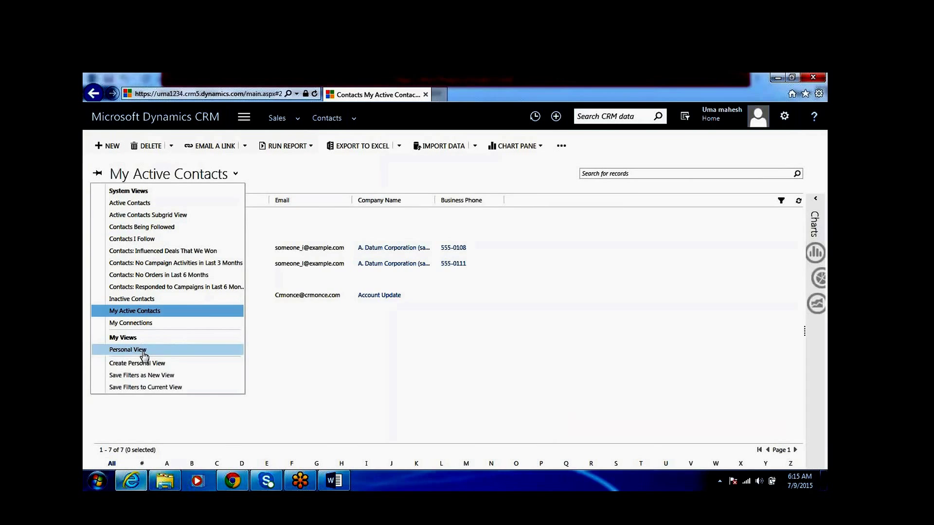
pyautogui.click(127, 350)
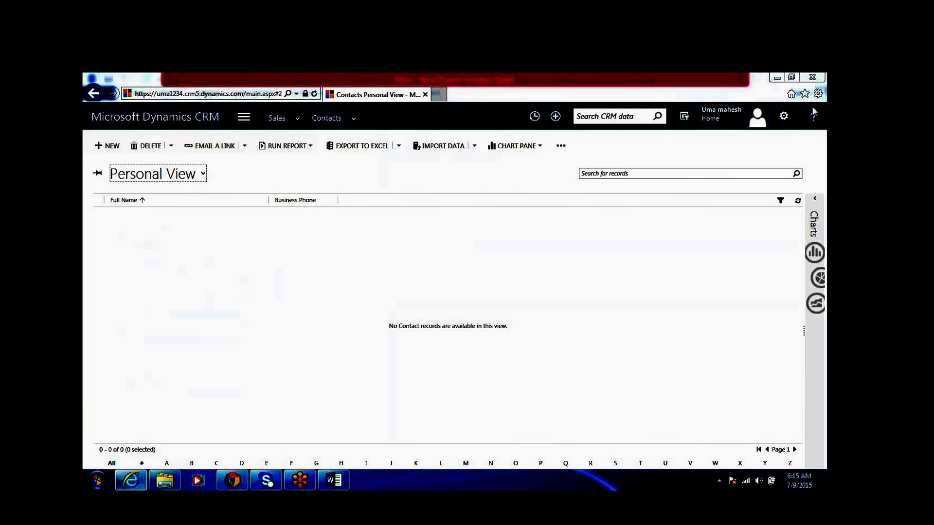
pyautogui.click(683, 117)
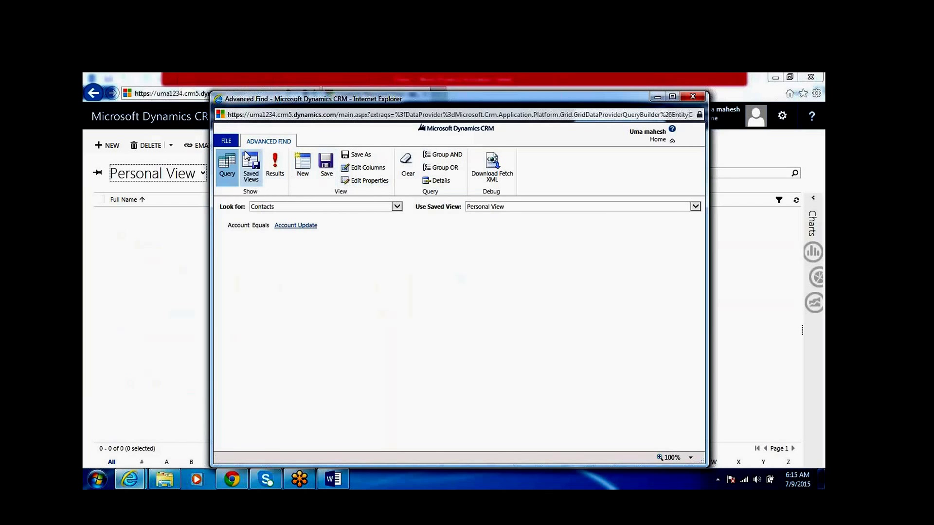
pyautogui.click(225, 143)
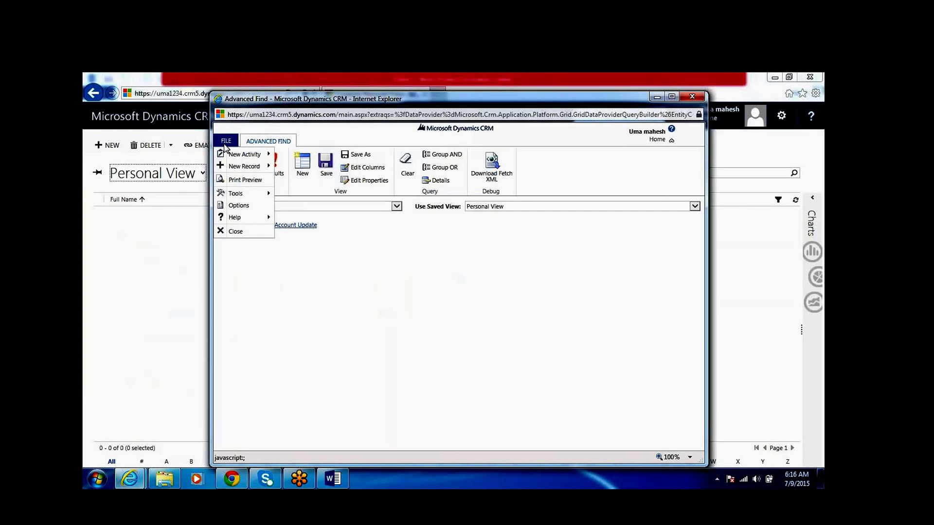
pyautogui.moveTo(229, 171)
pyautogui.moveTo(236, 195)
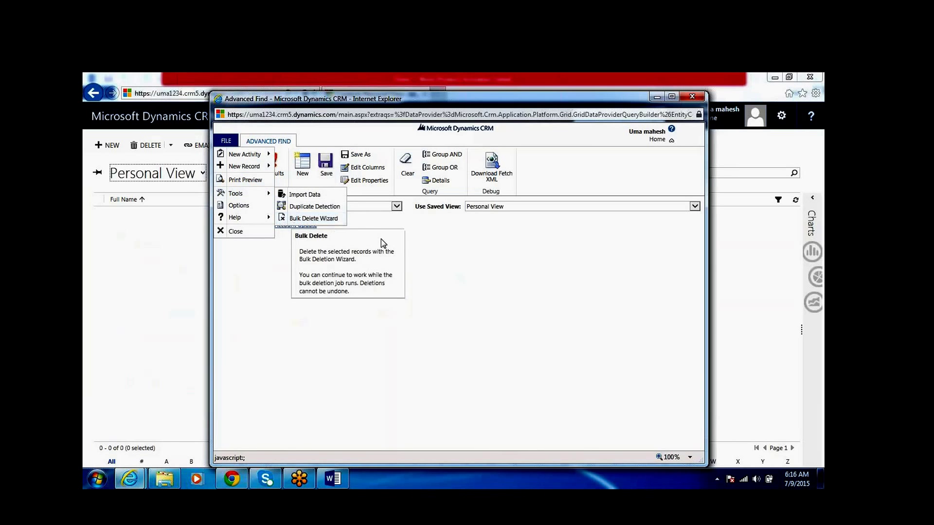
pyautogui.click(509, 259)
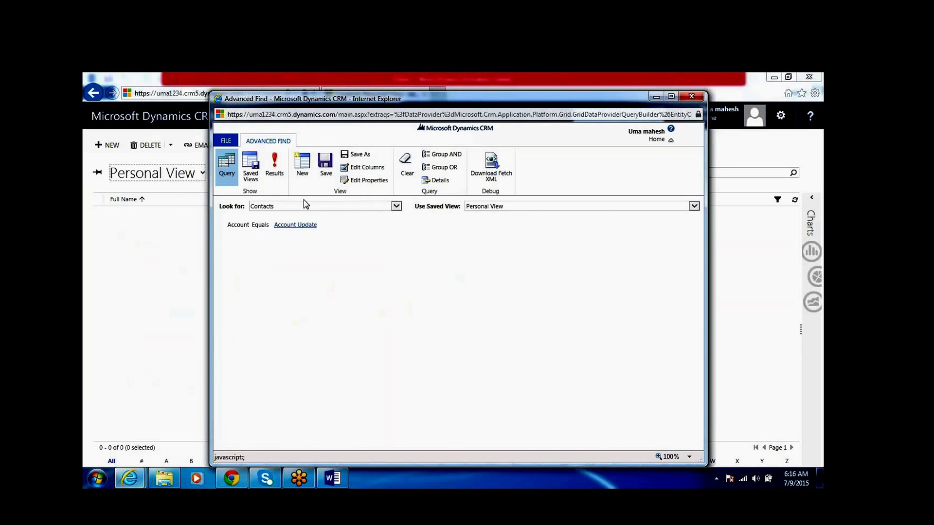
# Step: Run the Personal View query to check which contacts it returns, and go back to its criteria
pyautogui.click(275, 168)
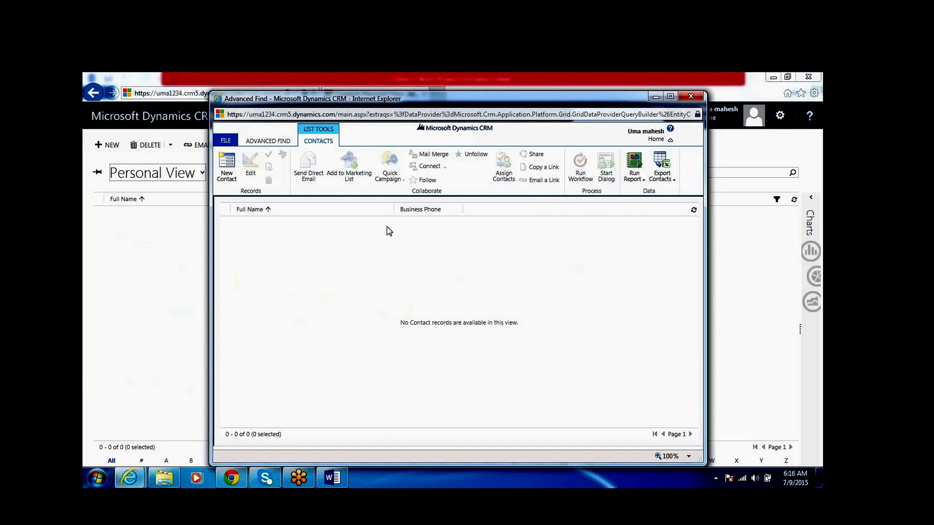
pyautogui.click(274, 141)
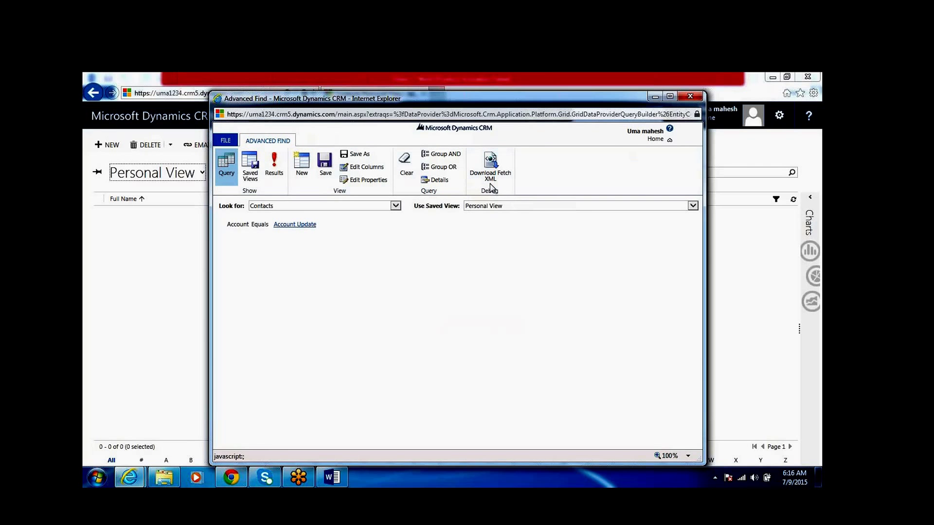
# Step: Share the saved contacts view Personal View with the listed user, granting only the Read permission
pyautogui.click(250, 175)
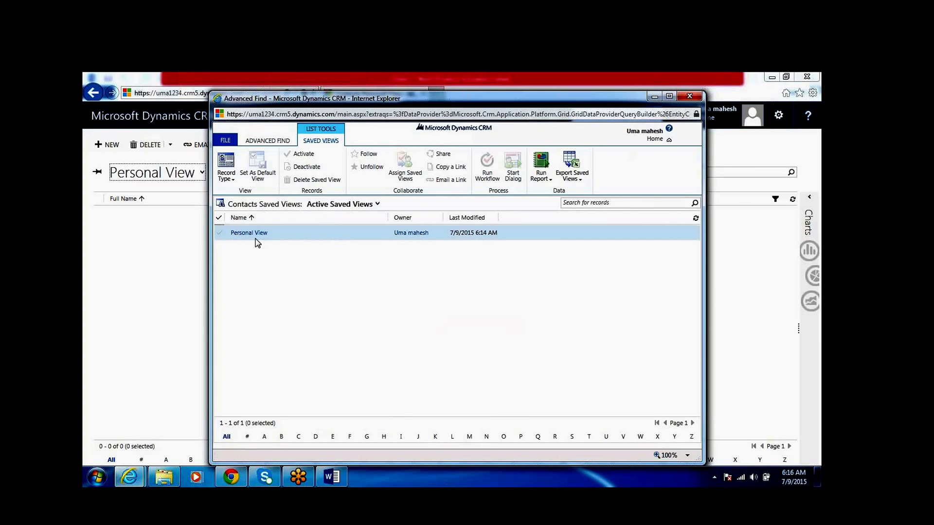
pyautogui.click(220, 233)
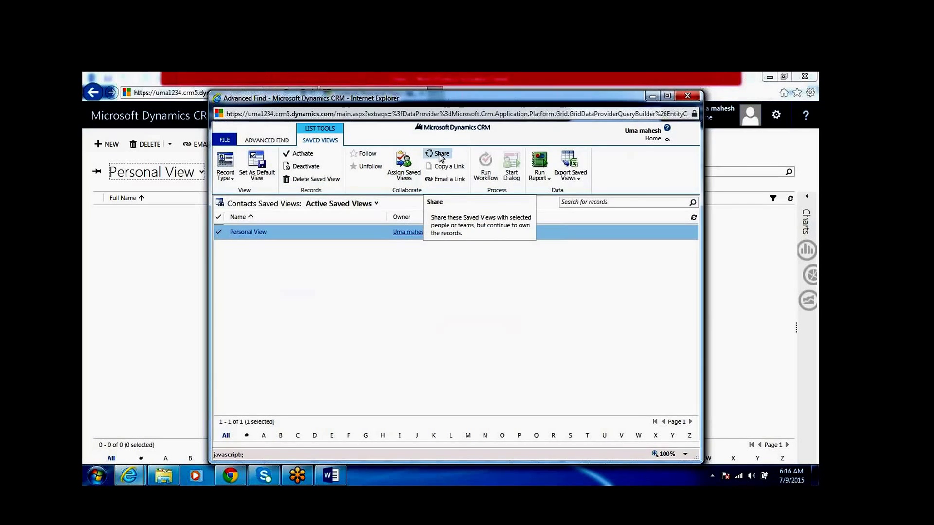
pyautogui.click(441, 156)
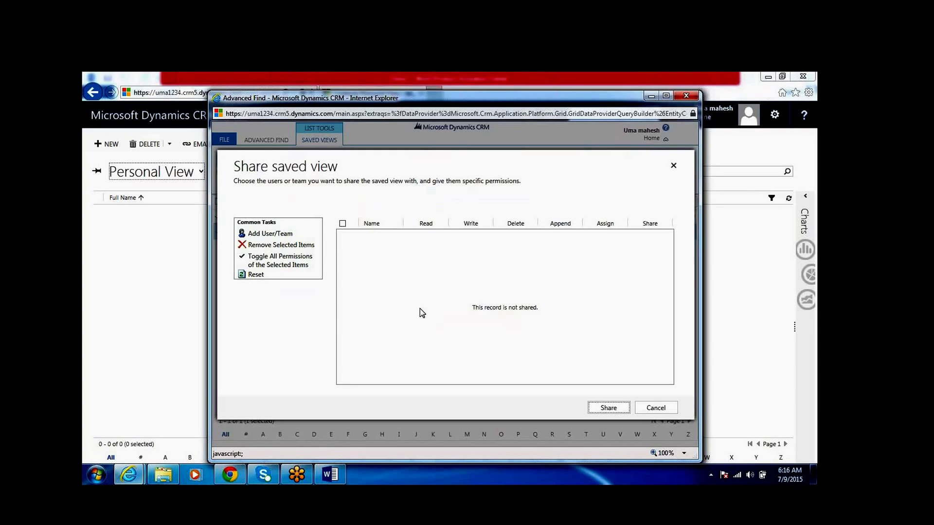
pyautogui.click(273, 234)
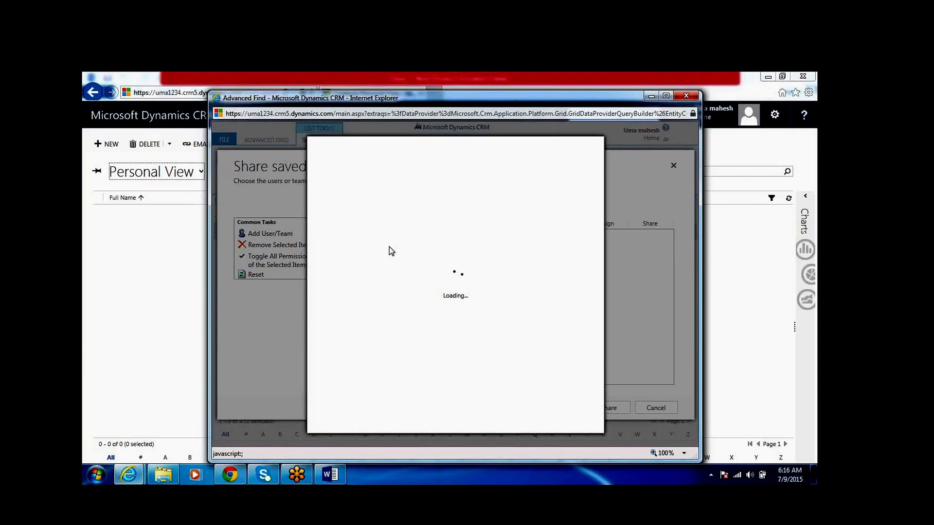
pyautogui.click(413, 272)
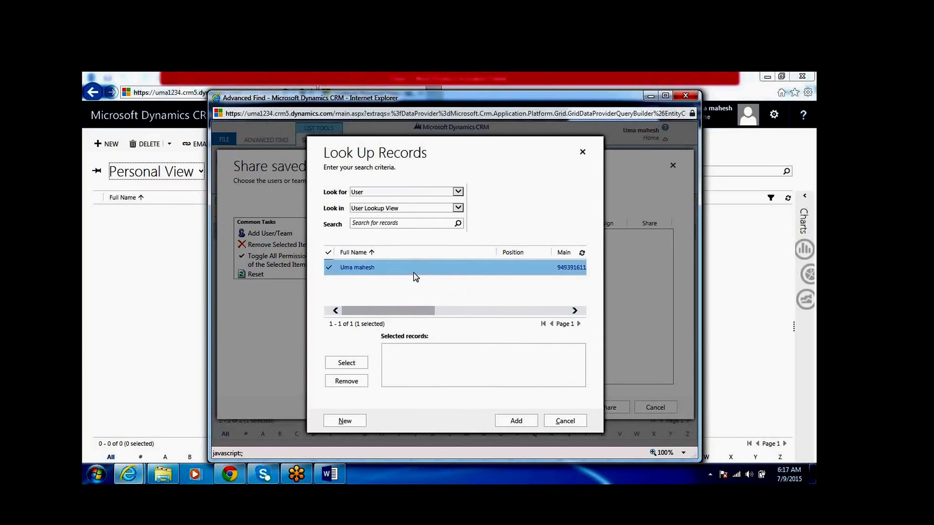
pyautogui.click(517, 420)
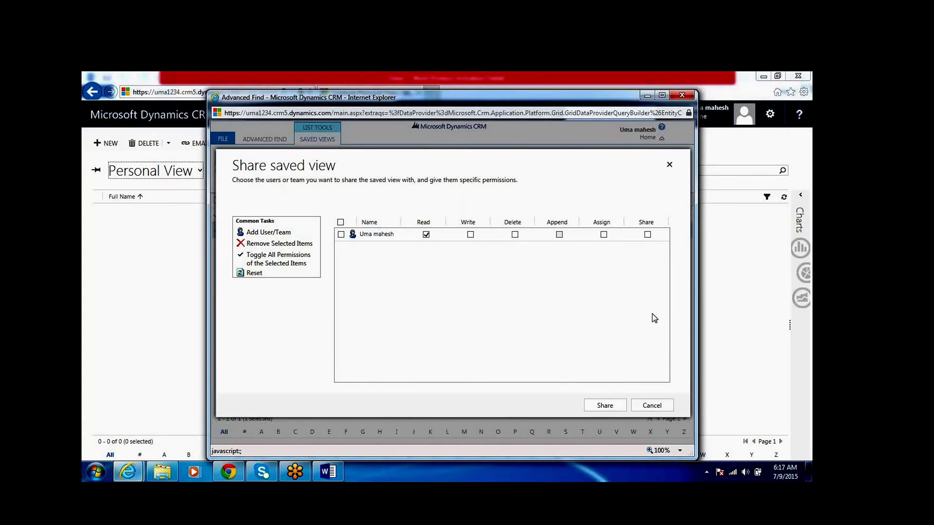
pyautogui.click(611, 406)
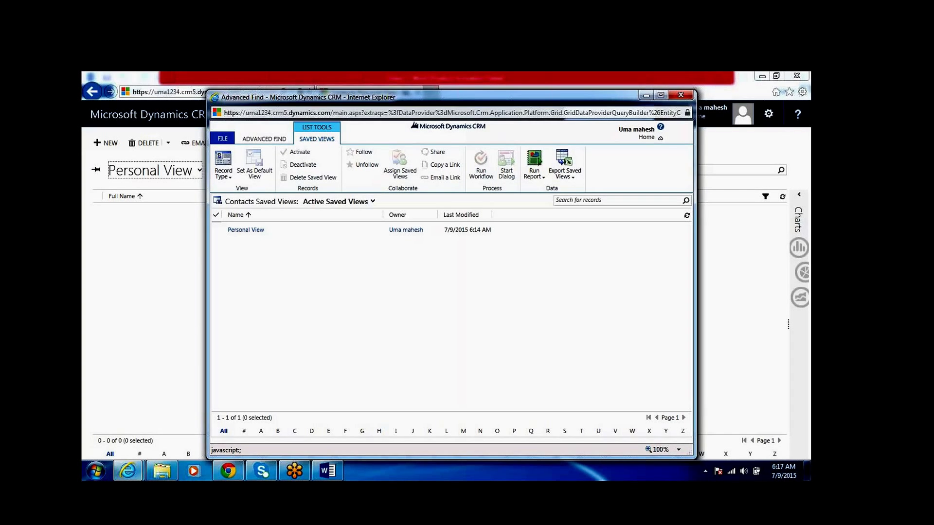
# Step: Examine the options for assigning Personal View to yourself or to another user or team, cancel the assignment and close Advanced Find
pyautogui.click(360, 234)
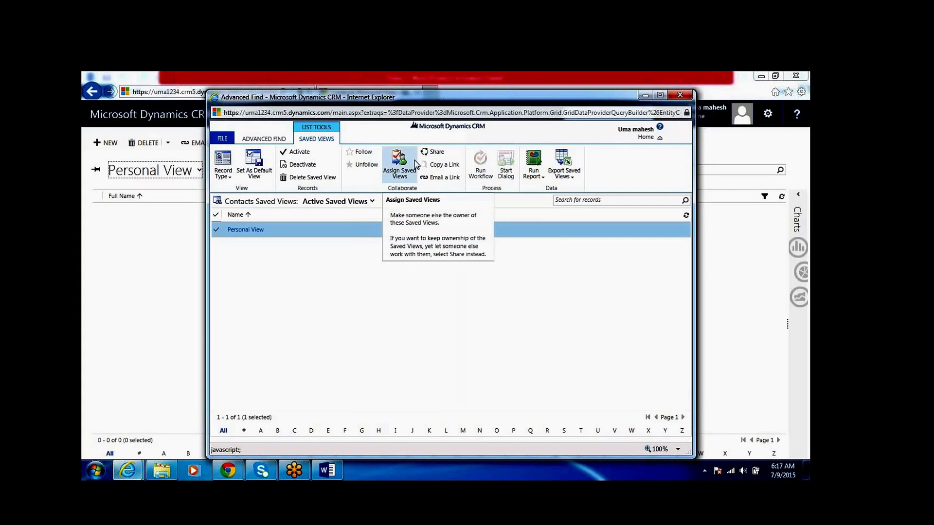
pyautogui.click(401, 177)
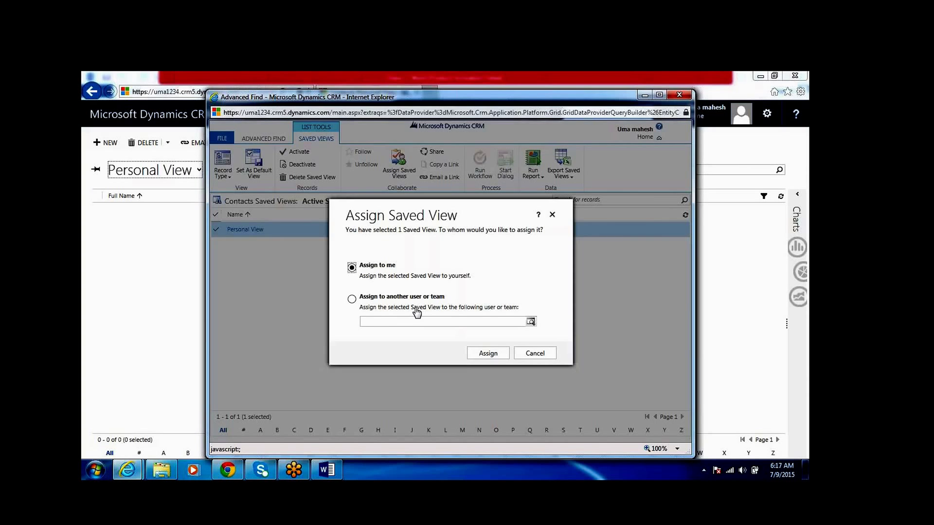
pyautogui.click(352, 299)
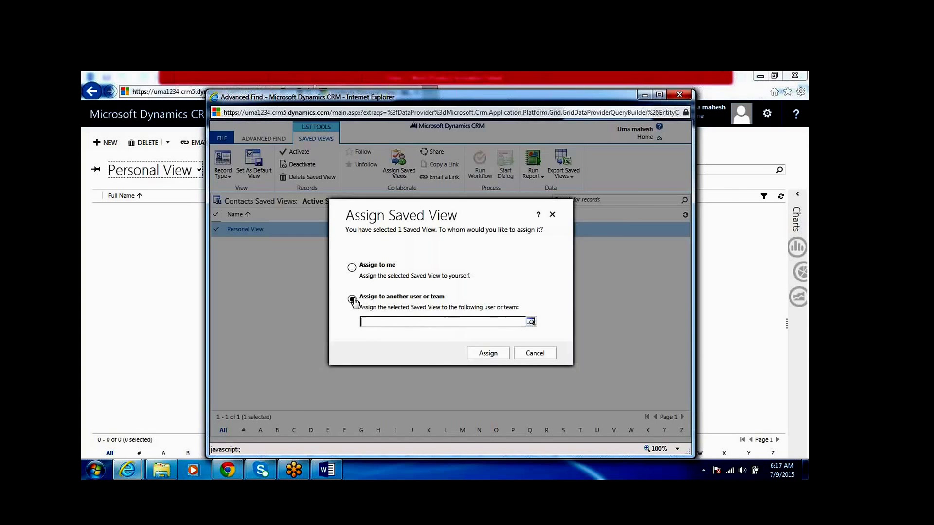
pyautogui.click(352, 267)
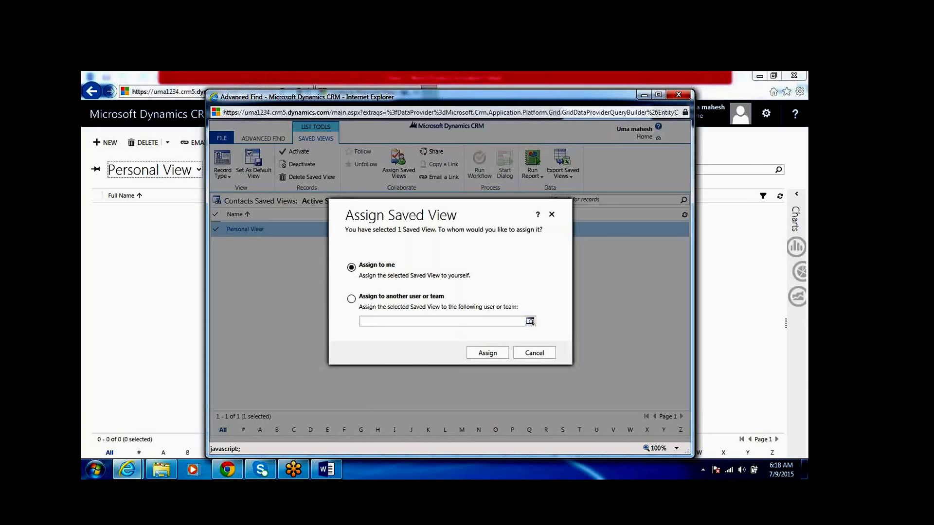
pyautogui.click(351, 299)
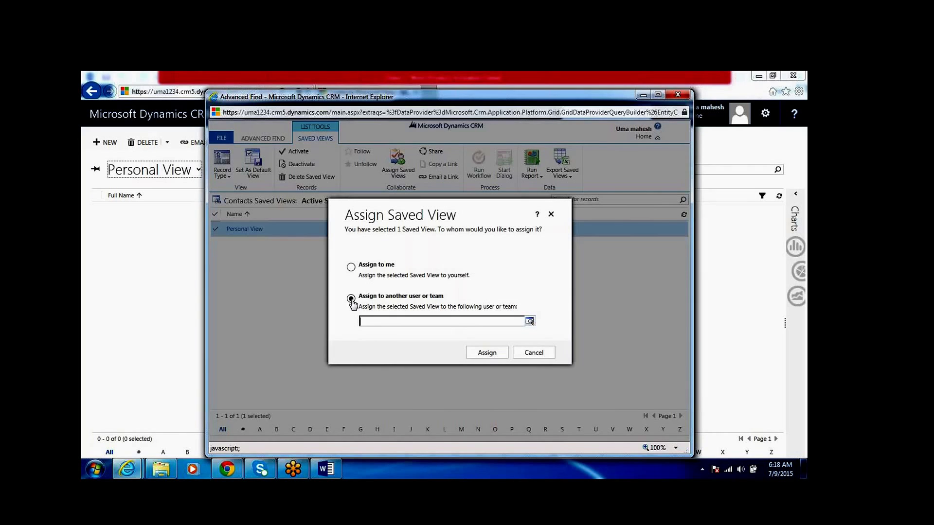
pyautogui.click(551, 214)
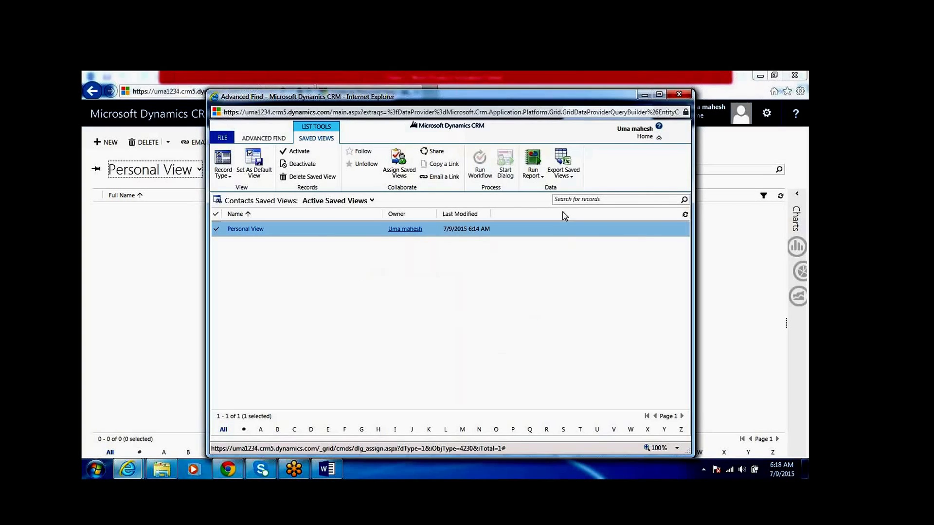
pyautogui.moveTo(574, 86); pyautogui.dragTo(515, 104)
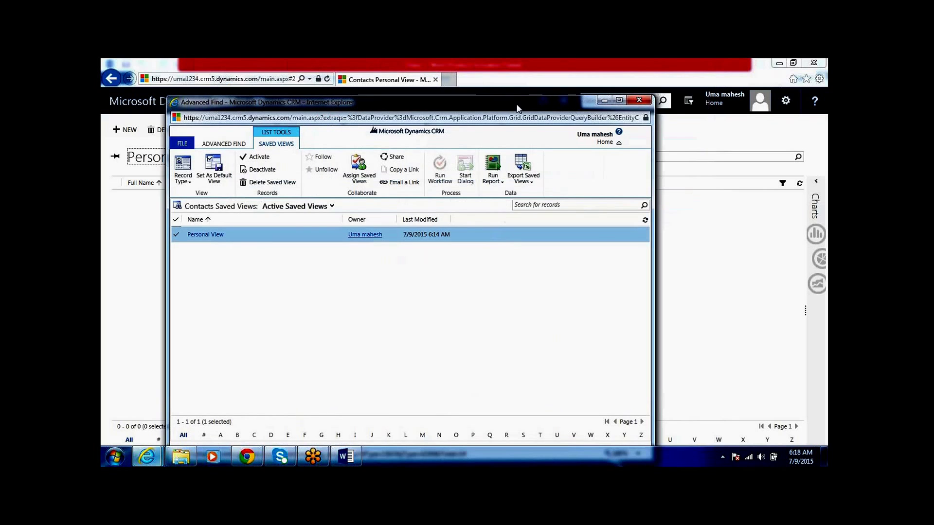
pyautogui.click(638, 103)
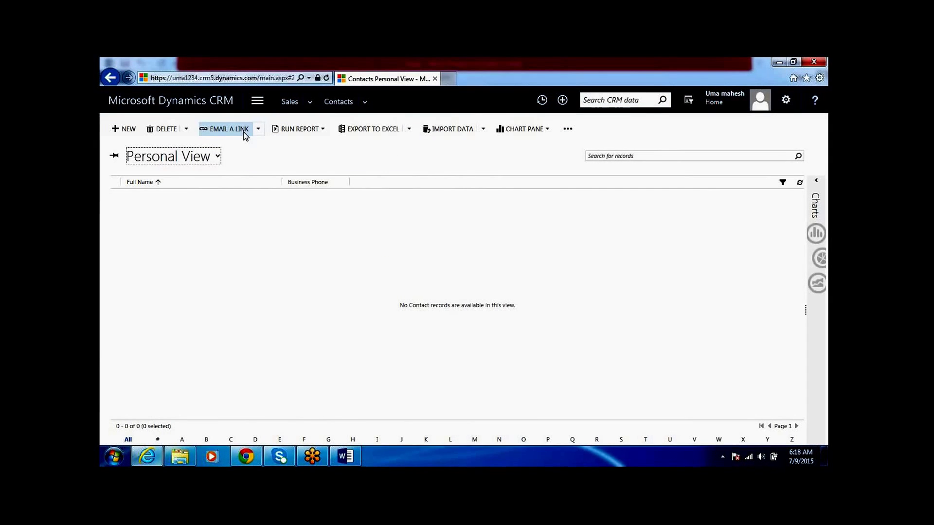
# Step: Open the EntityCumstomizations solution from the Settings area and expand its entities
pyautogui.click(257, 101)
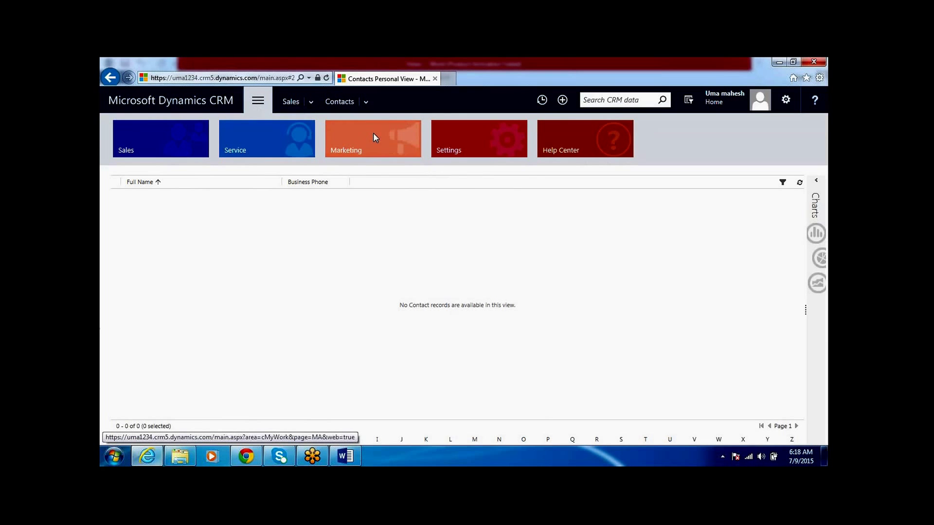
pyautogui.click(456, 136)
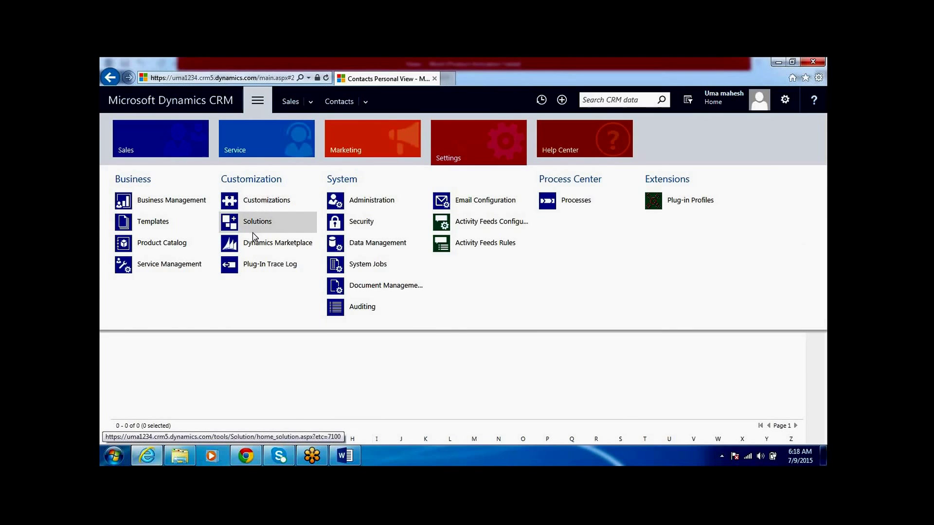
pyautogui.click(252, 224)
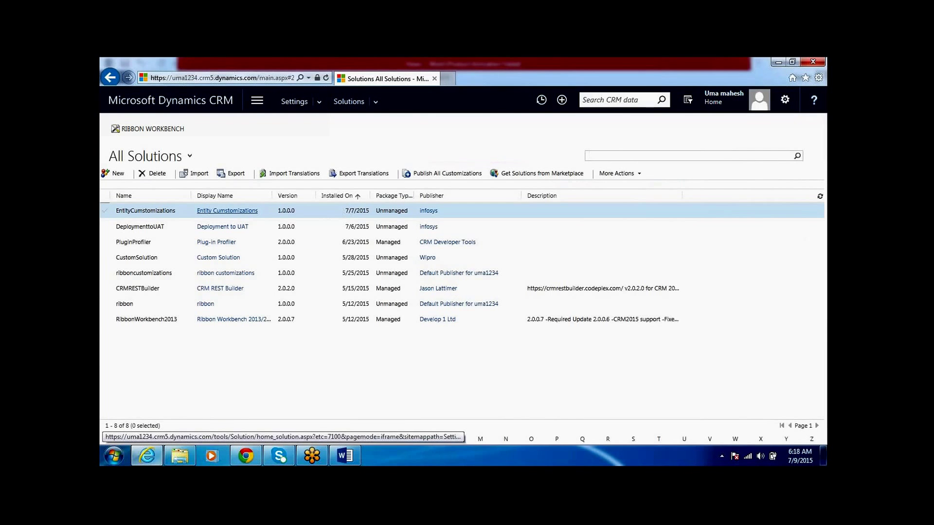
pyautogui.doubleClick(192, 212)
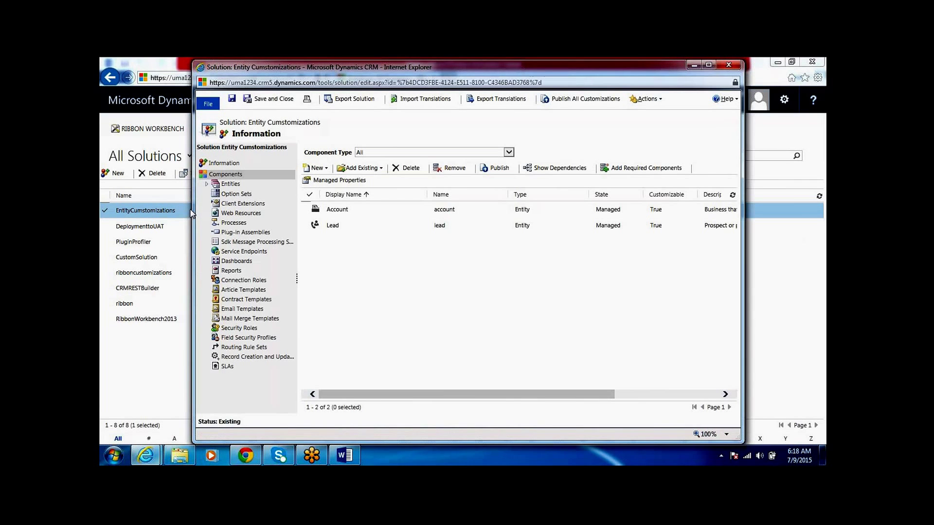
pyautogui.click(207, 185)
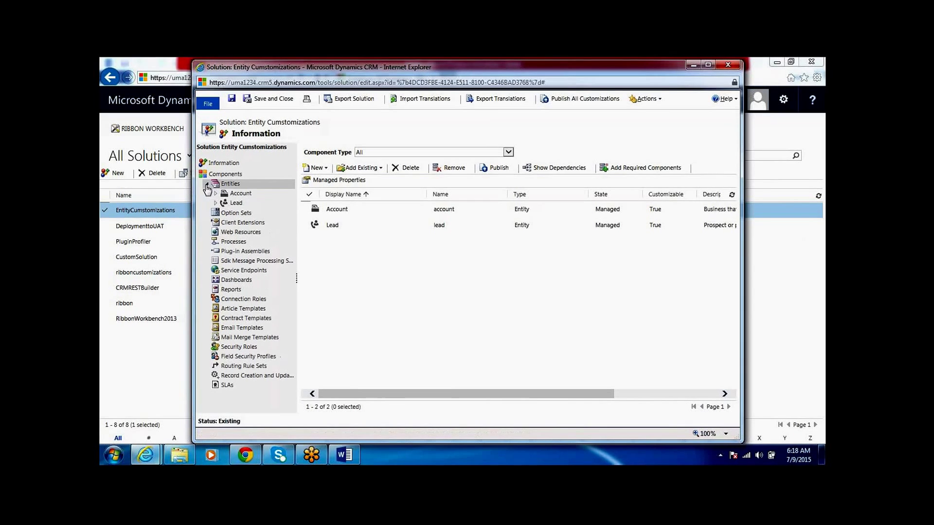
# Step: Add the existing Contact entity to the solution without including its missing required components
pyautogui.click(379, 169)
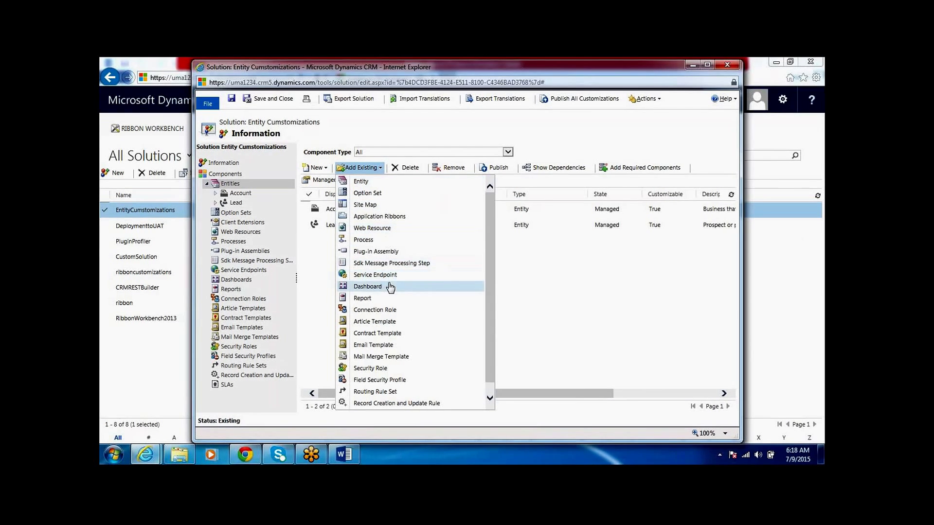
pyautogui.click(380, 187)
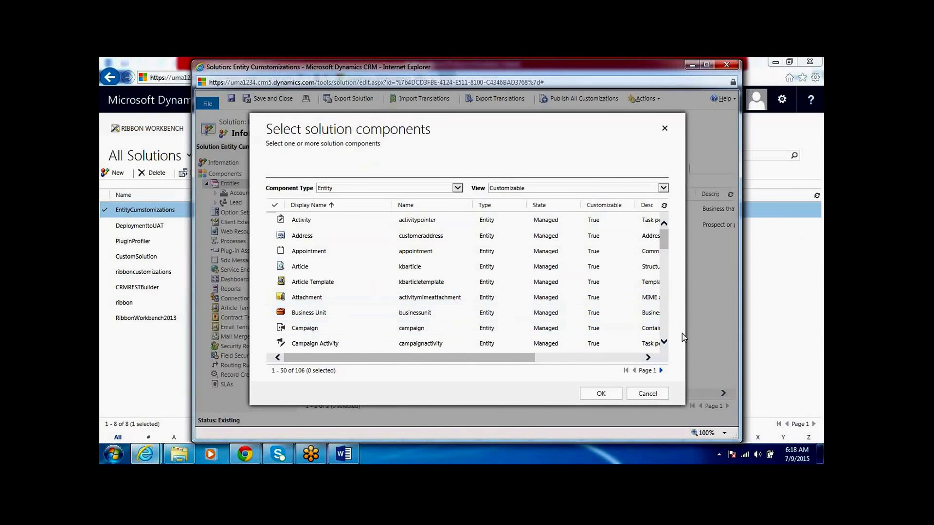
pyautogui.scroll(-5, 662, 346)
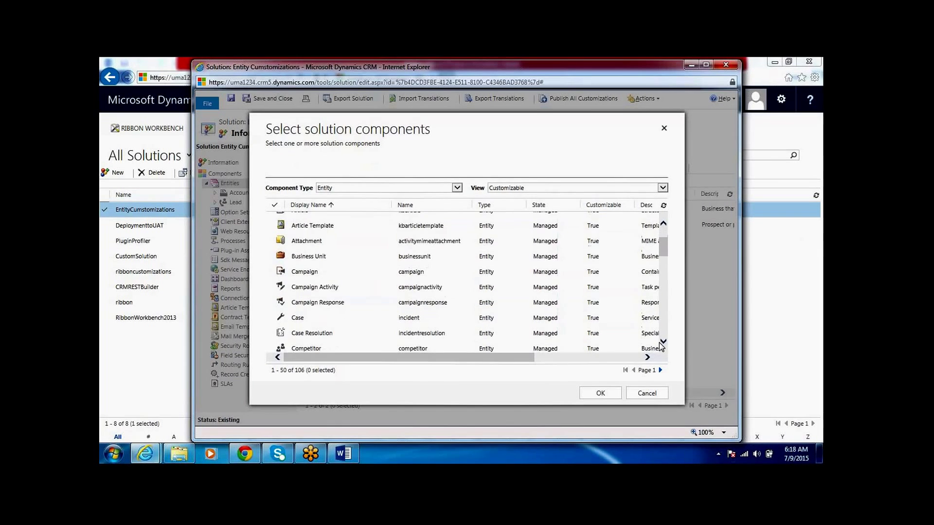
pyautogui.scroll(-2, 658, 343)
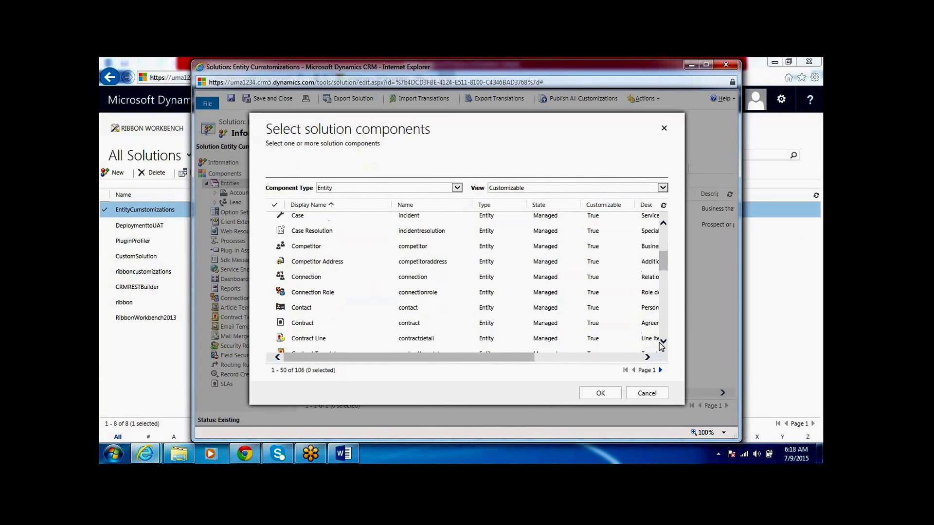
pyautogui.click(463, 310)
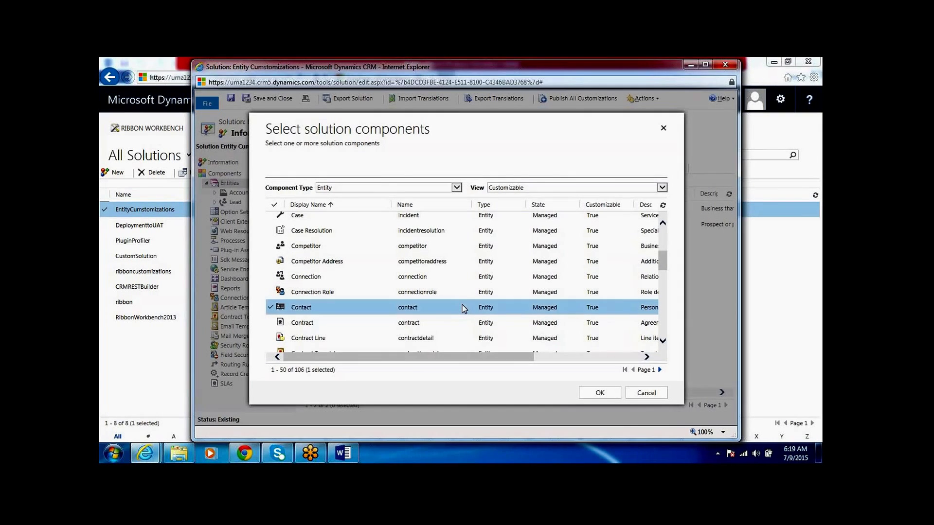
pyautogui.doubleClick(463, 307)
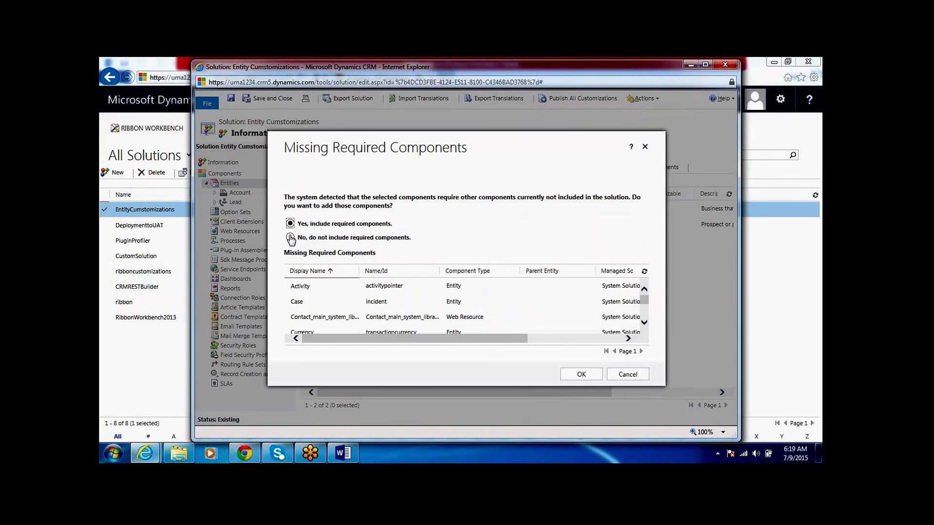
pyautogui.click(290, 237)
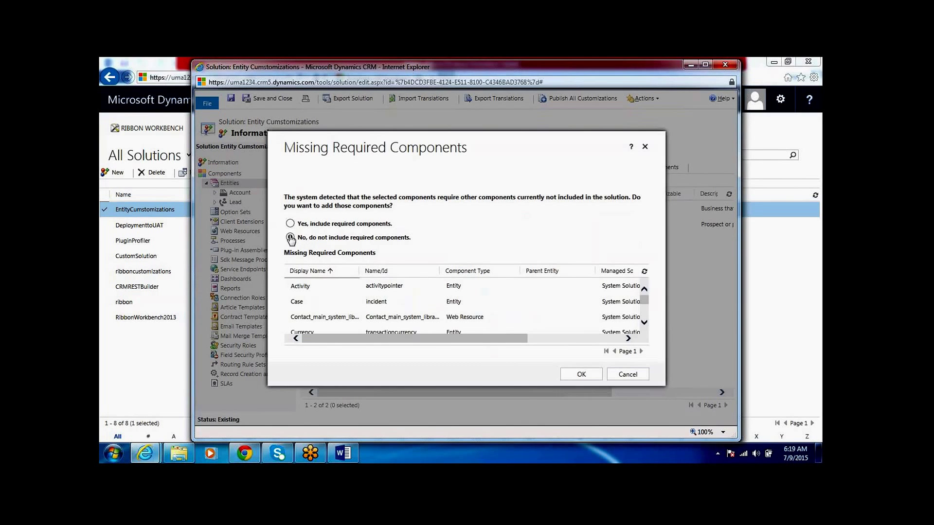
pyautogui.click(581, 374)
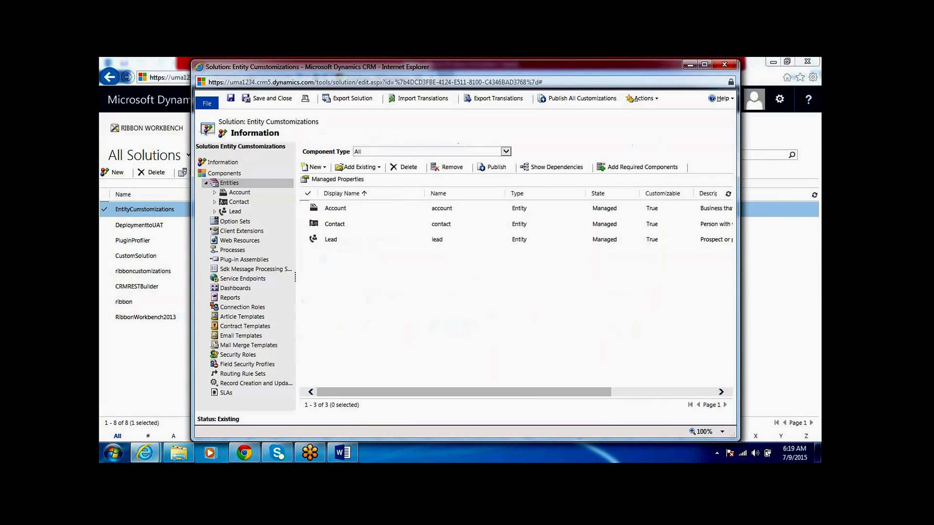
# Step: Open the list of views of the Contact entity in the solution and maximize the solution window
pyautogui.click(215, 202)
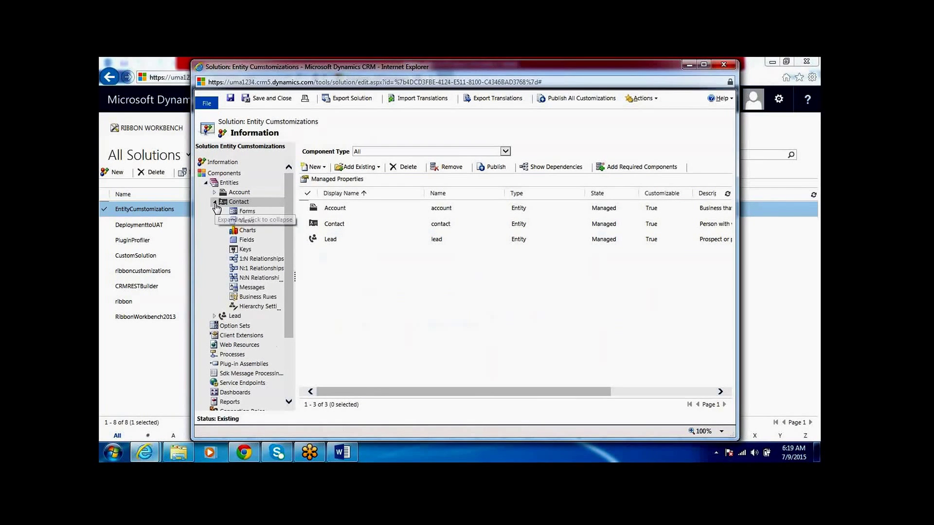
pyautogui.click(250, 223)
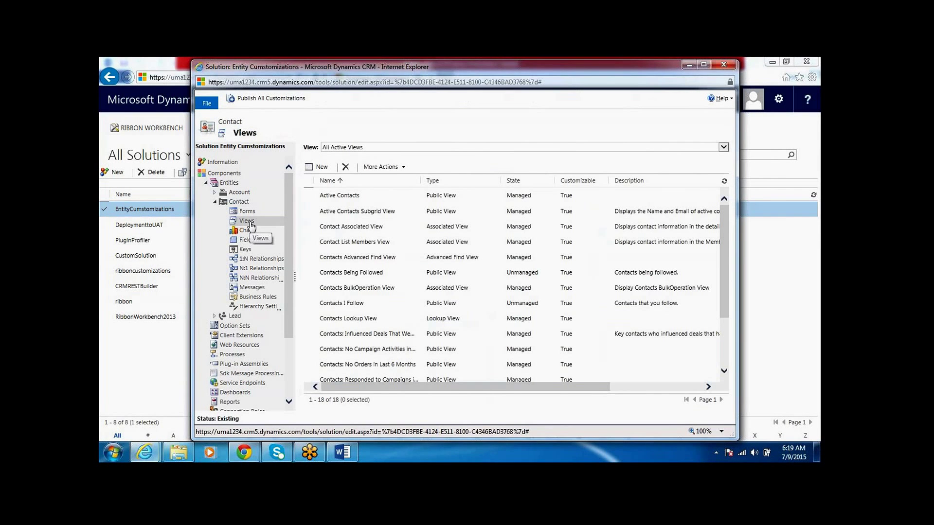
pyautogui.doubleClick(520, 63)
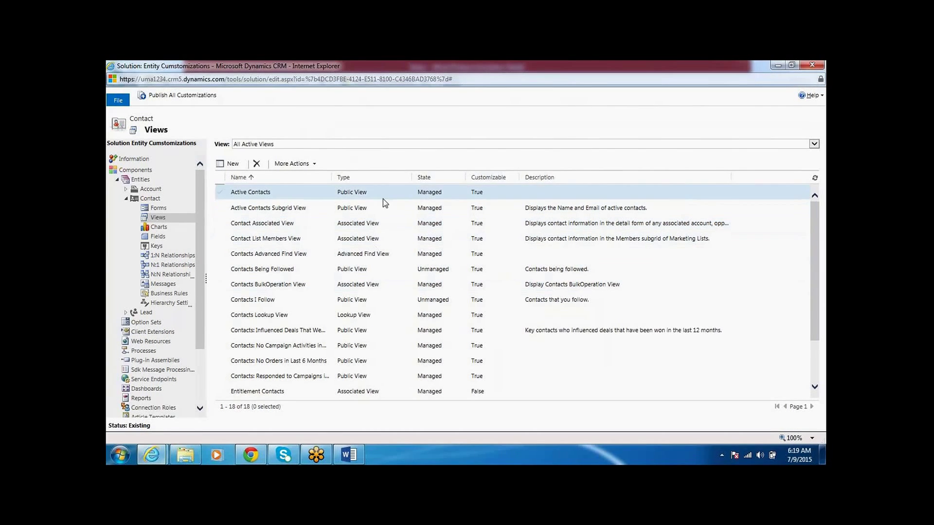
# Step: Create a new view for the Contact entity with the name Custom View
pyautogui.click(233, 164)
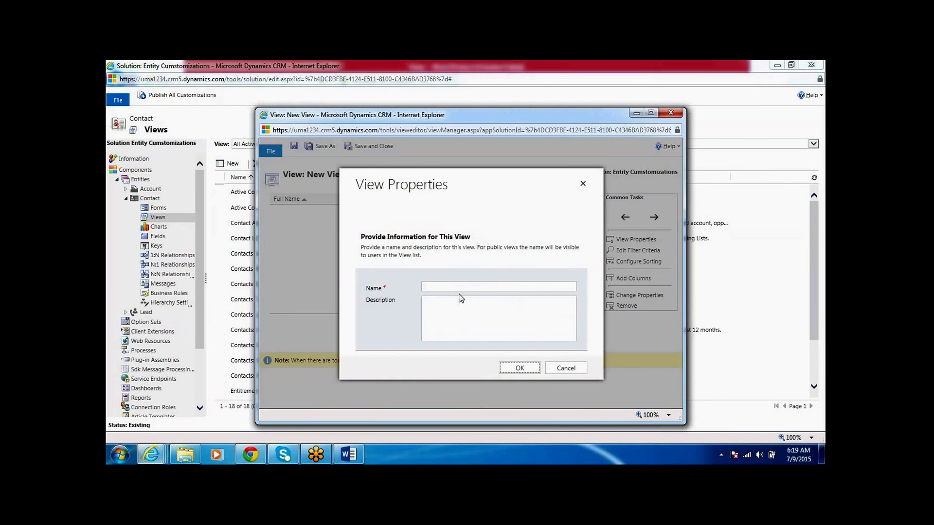
pyautogui.click(456, 284)
pyautogui.write('C')
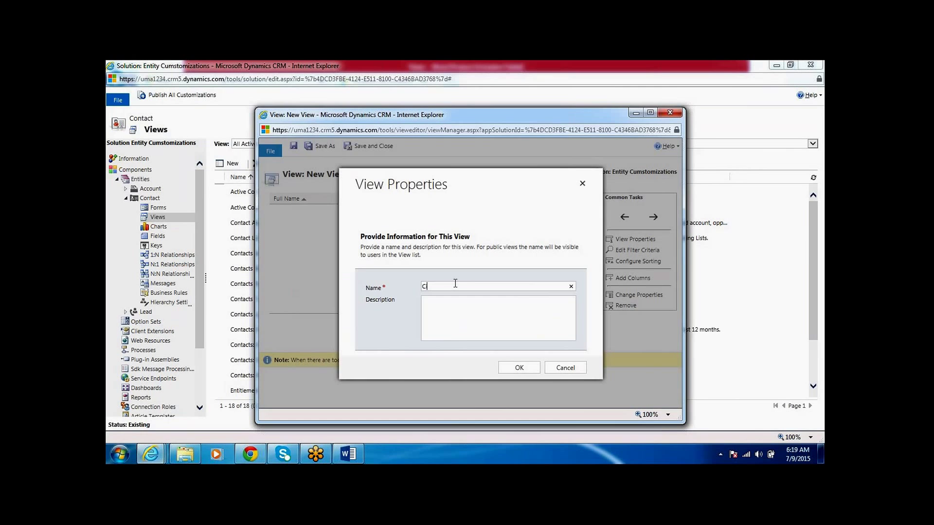
pyautogui.write('ustom View')
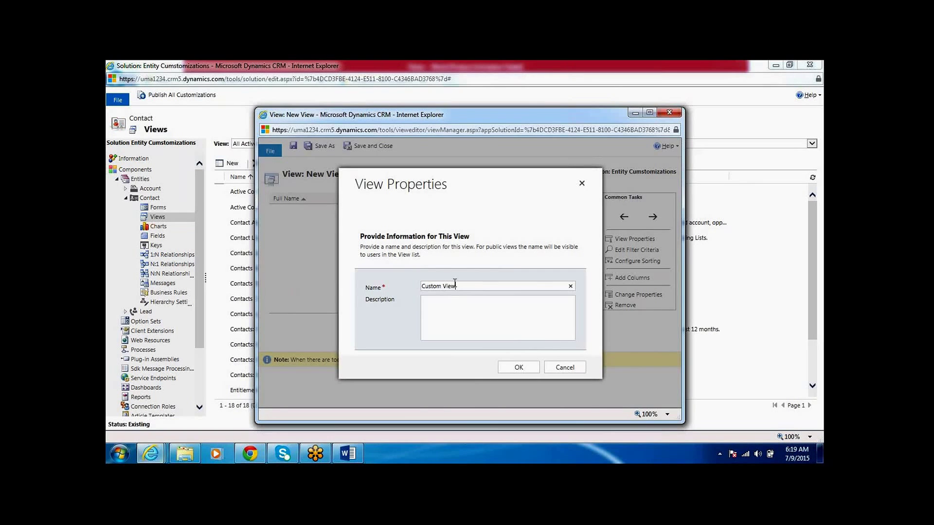
pyautogui.click(520, 368)
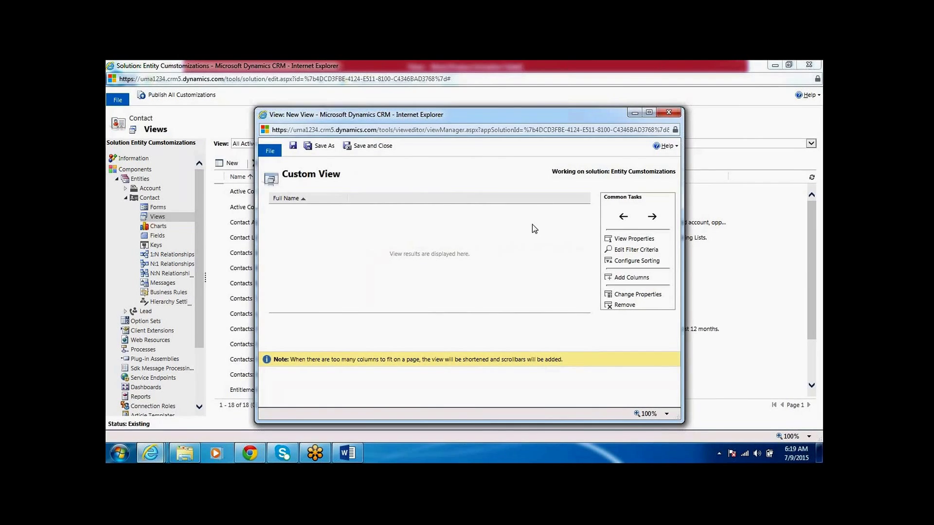
# Step: Add the contact columns Account, Address 1 and Address 1: Address Type to Custom View
pyautogui.click(625, 278)
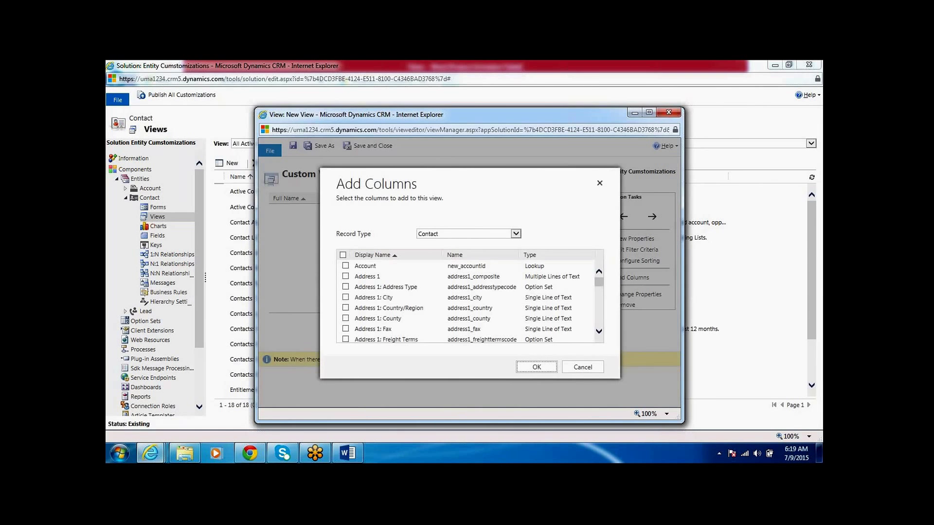
pyautogui.click(346, 266)
pyautogui.click(346, 275)
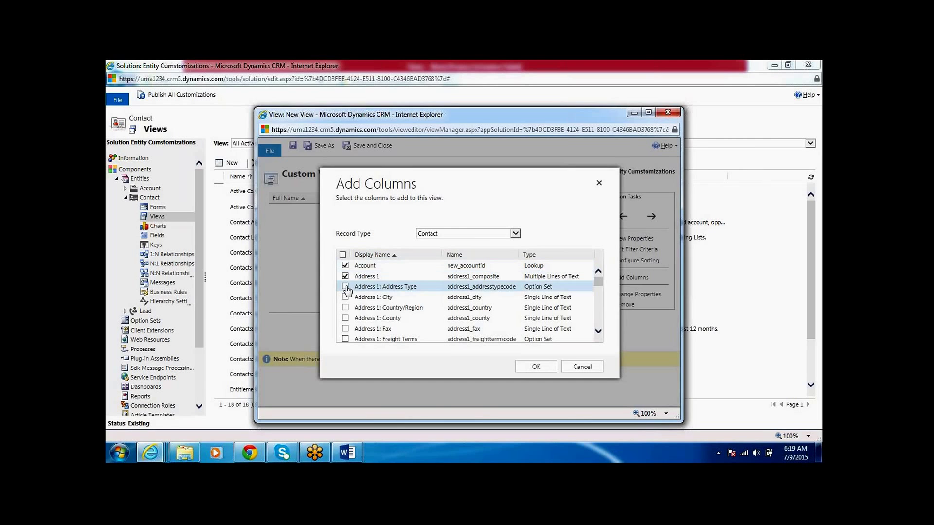
pyautogui.click(537, 368)
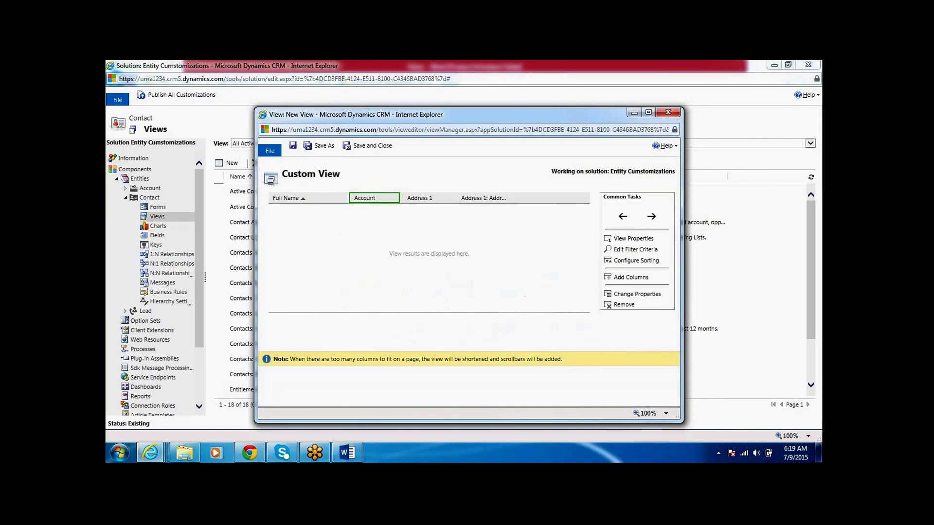
# Step: Set the filter criteria of Custom View to Account Does Not Equal the Account Update record
pyautogui.click(647, 249)
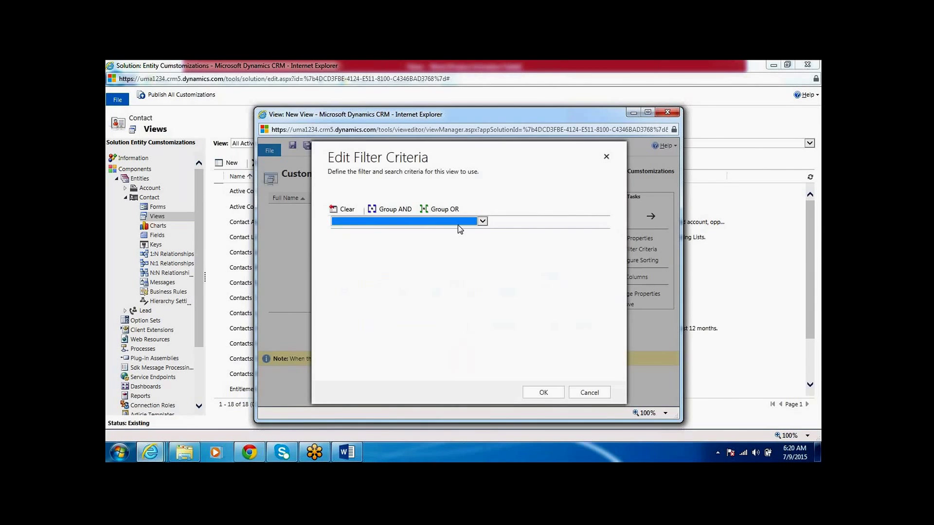
pyautogui.click(457, 225)
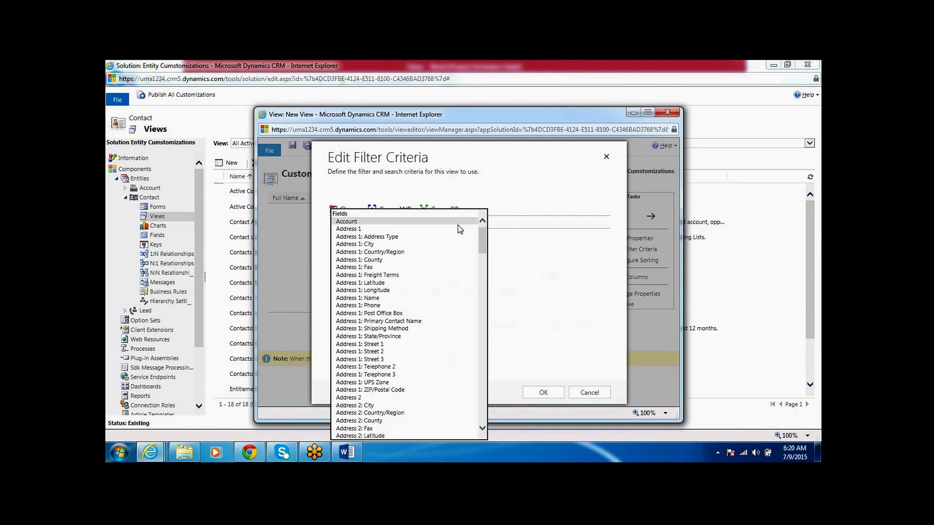
pyautogui.click(415, 224)
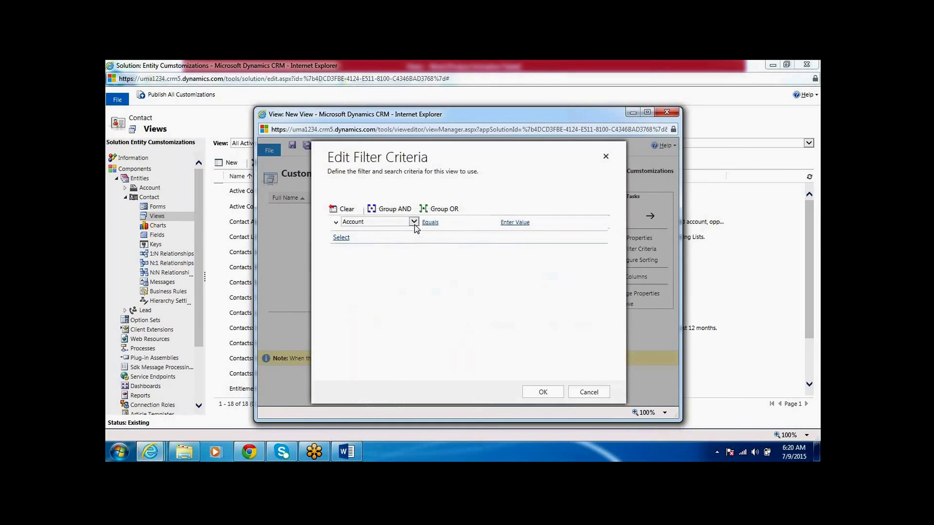
pyautogui.click(431, 225)
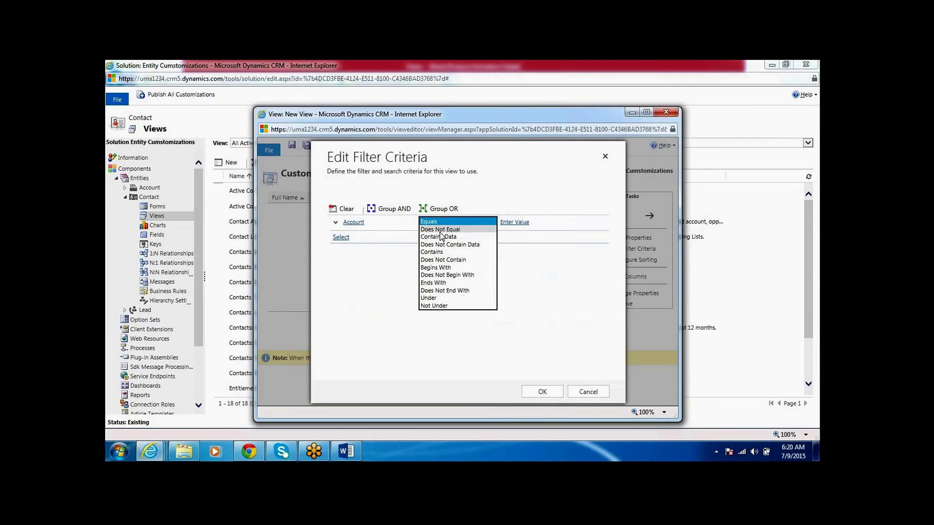
pyautogui.click(439, 230)
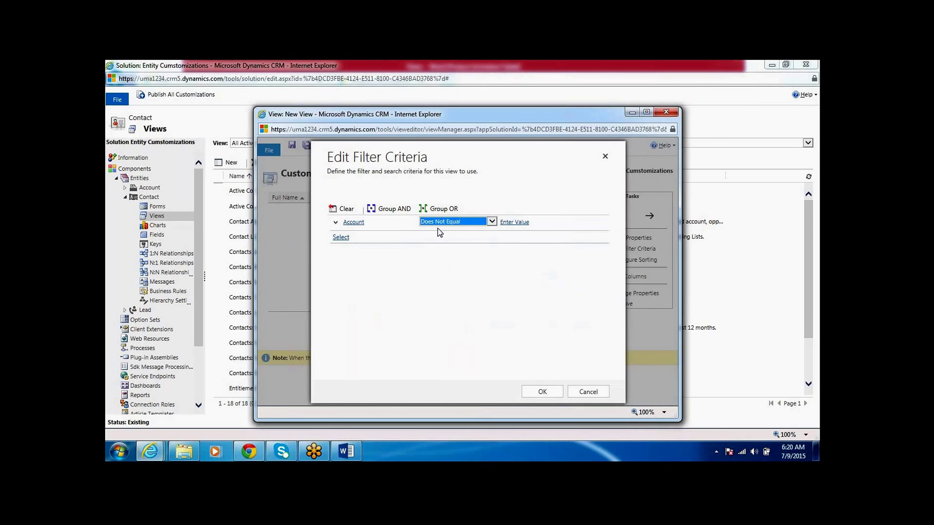
pyautogui.click(518, 222)
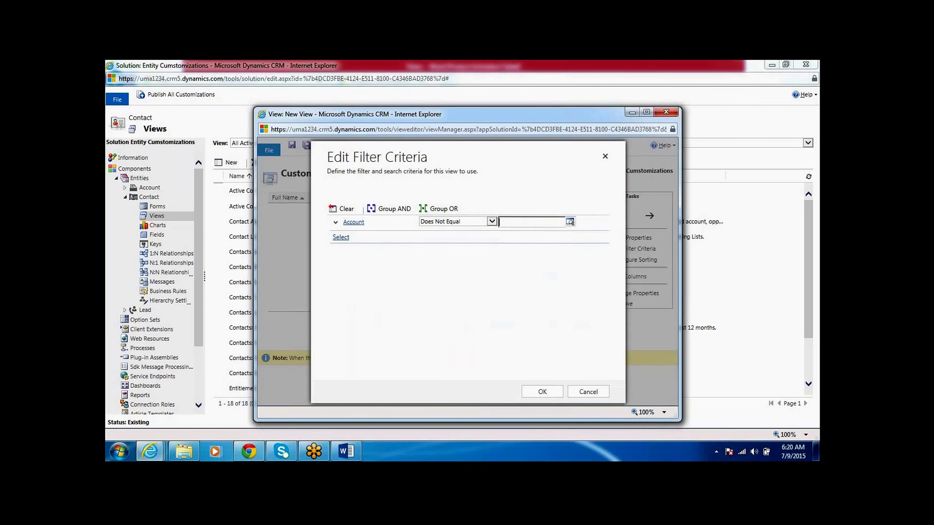
pyautogui.click(570, 222)
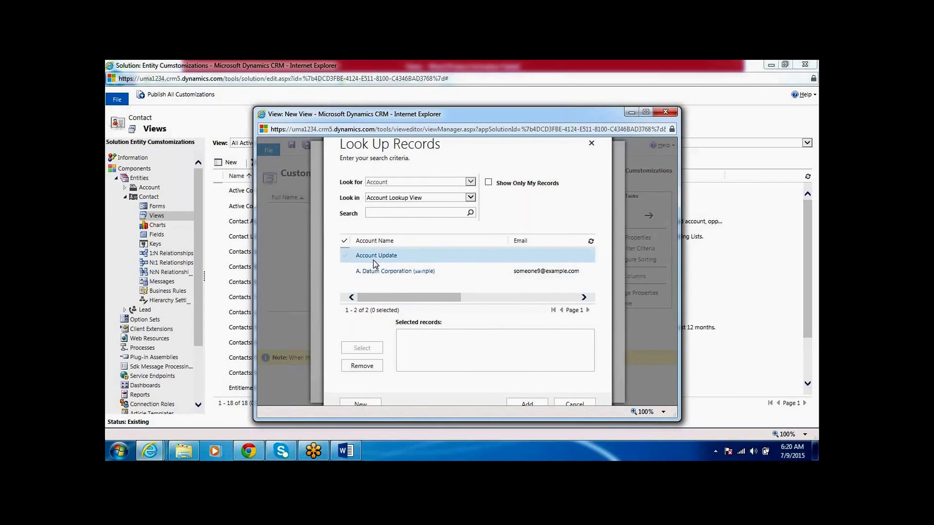
pyautogui.click(345, 259)
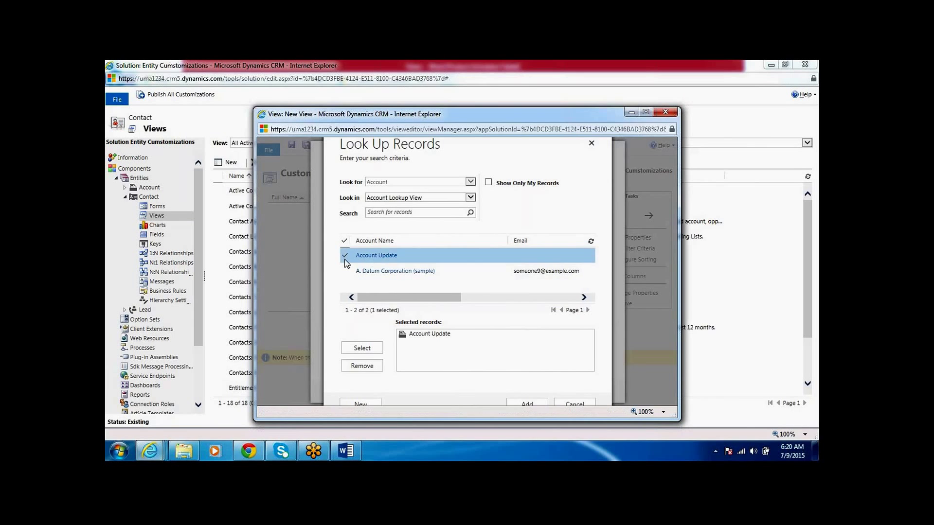
pyautogui.click(528, 404)
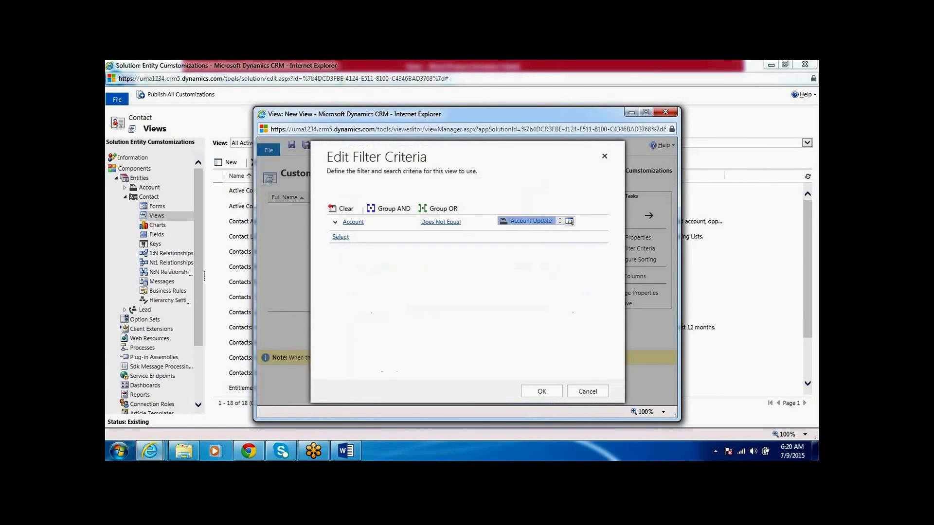
pyautogui.click(538, 392)
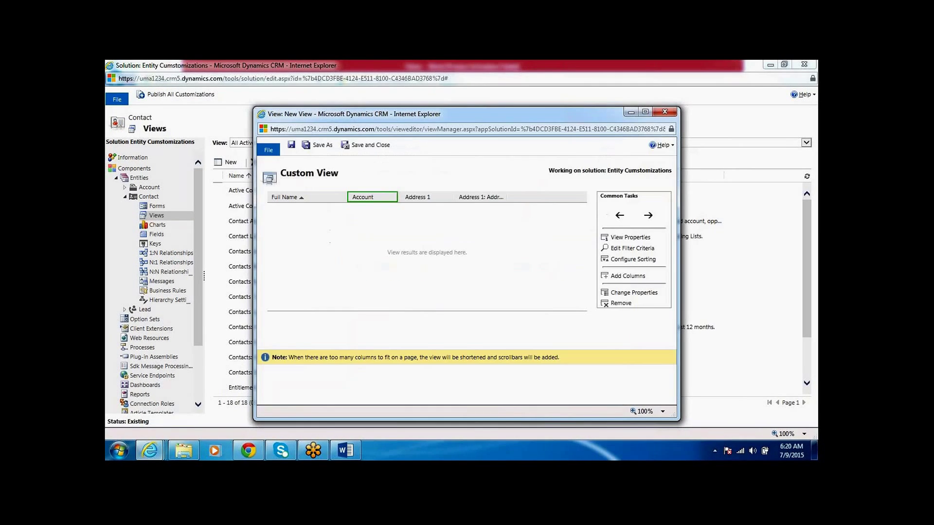
# Step: Set Account in ascending order as the second sort column of Custom View, after Full Name
pyautogui.click(635, 260)
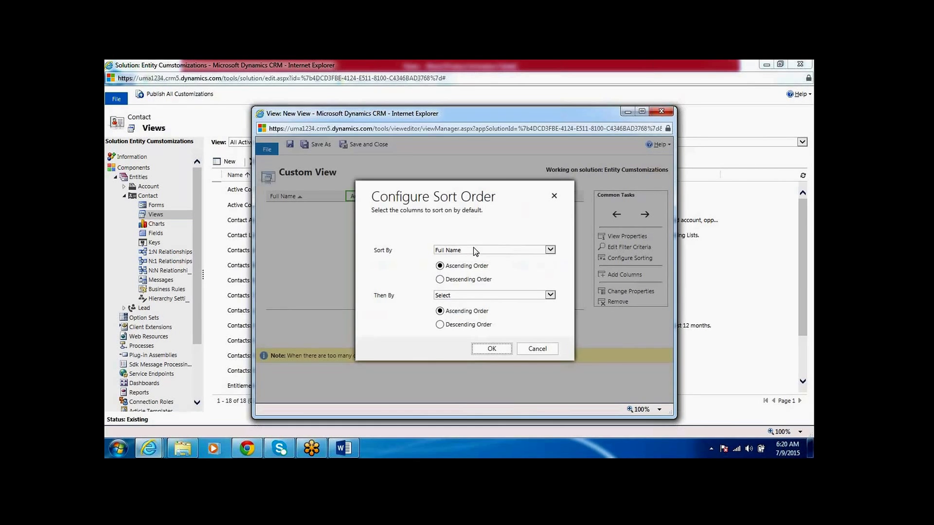
pyautogui.click(481, 299)
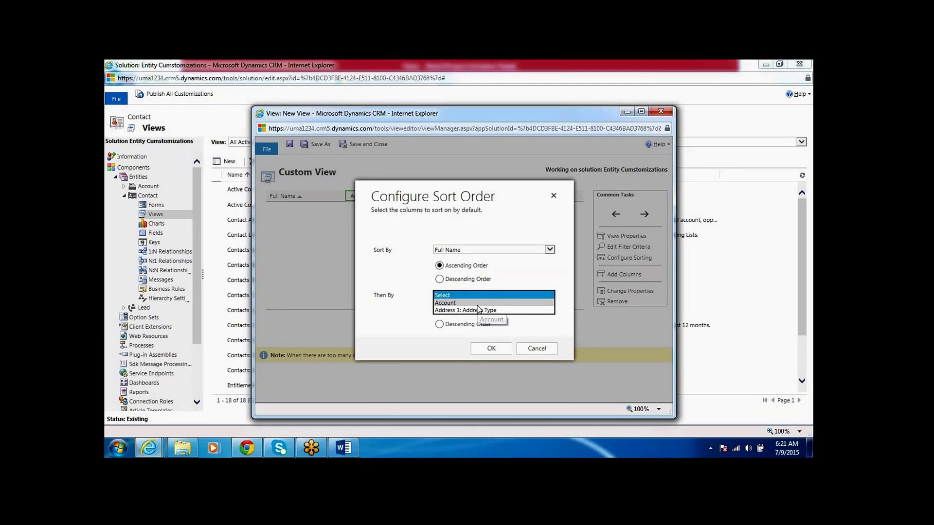
pyautogui.click(478, 304)
pyautogui.click(491, 348)
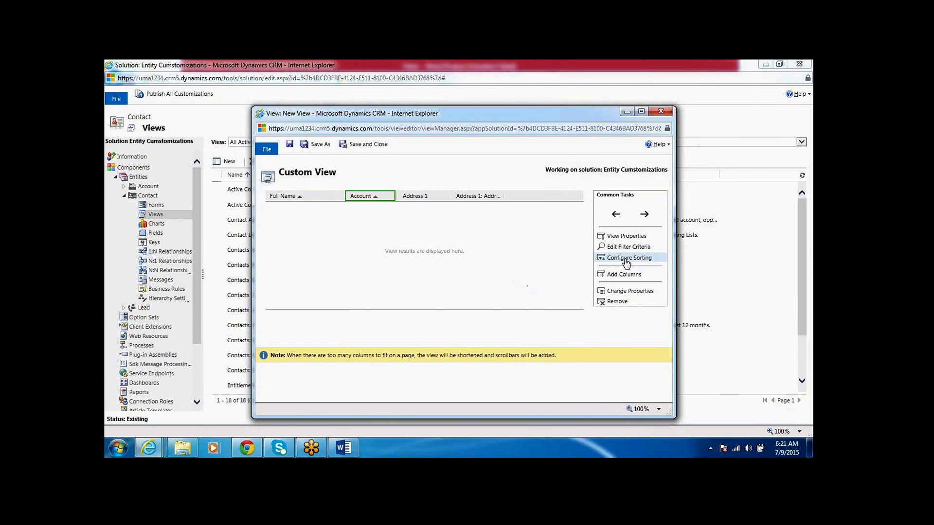
# Step: Check the Account column's properties, and set the width of the Address 1: Address Type column to 200px
pyautogui.click(630, 291)
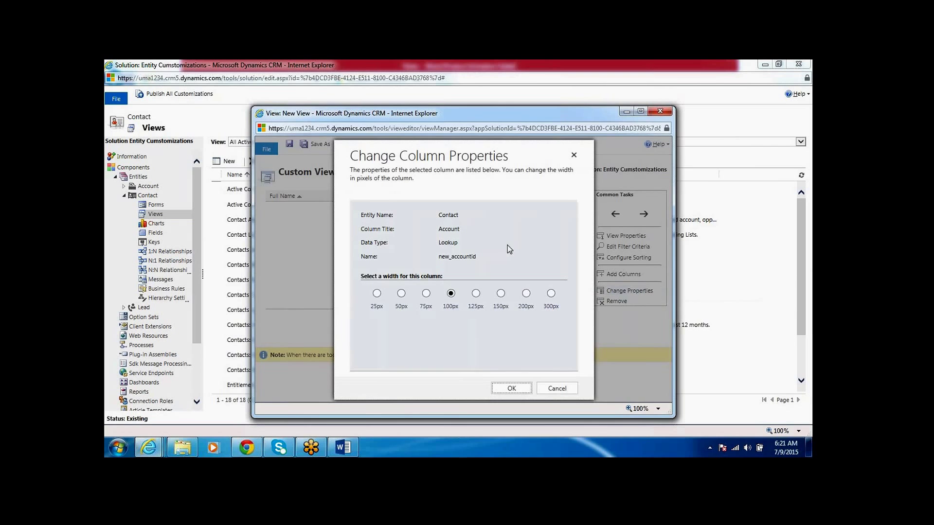
pyautogui.click(574, 155)
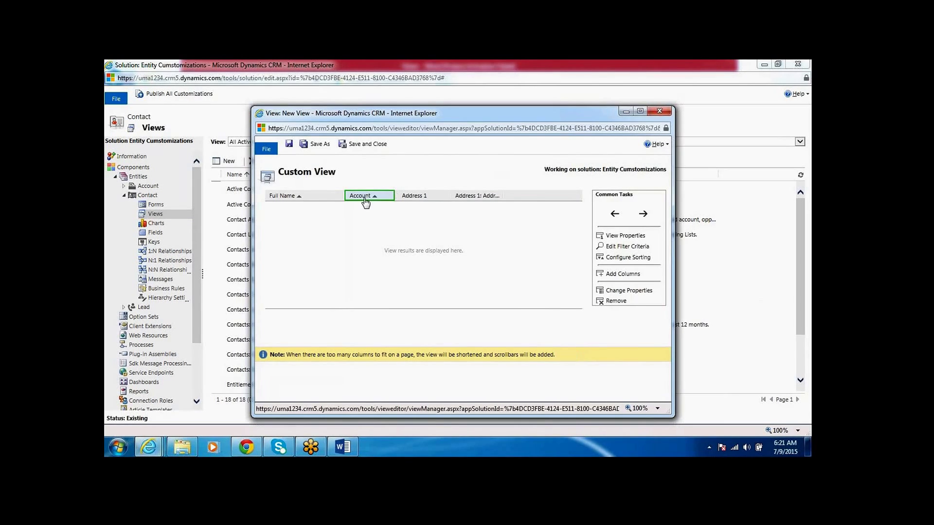
pyautogui.click(483, 196)
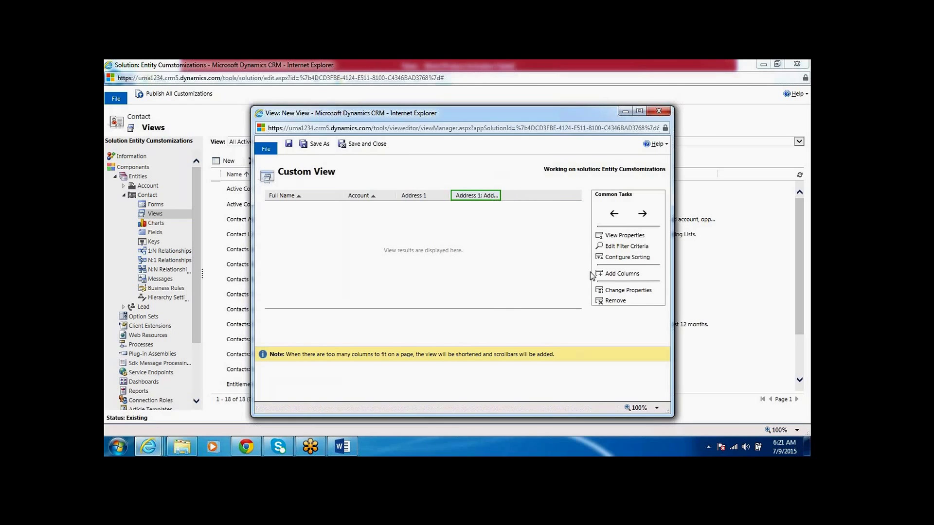
pyautogui.click(622, 291)
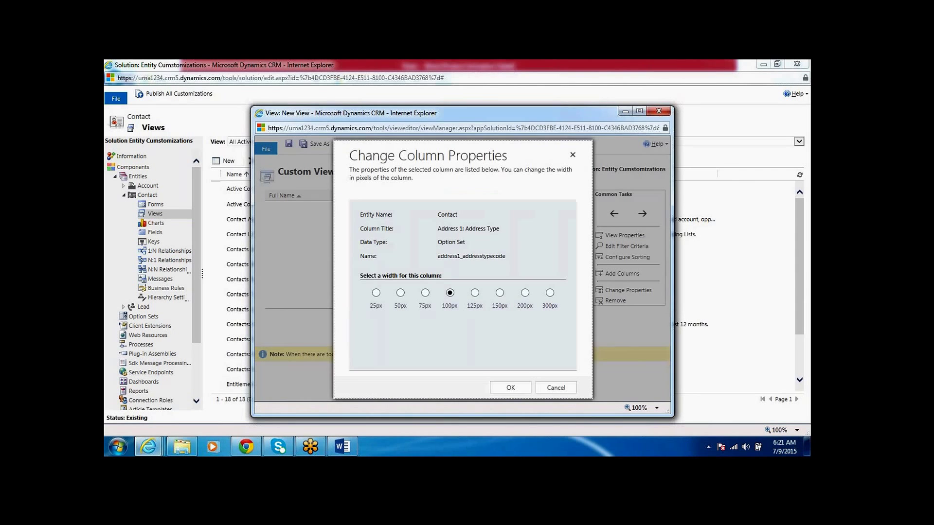
pyautogui.click(524, 293)
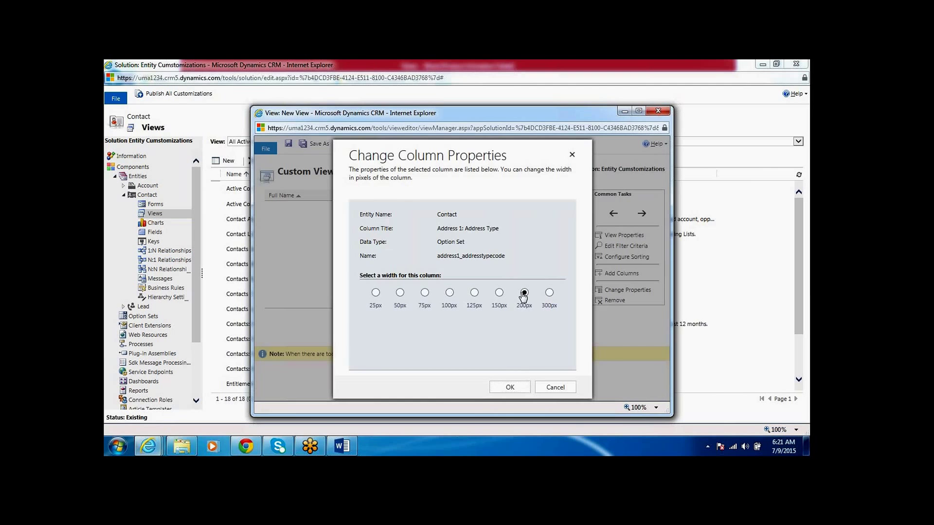
pyautogui.click(510, 388)
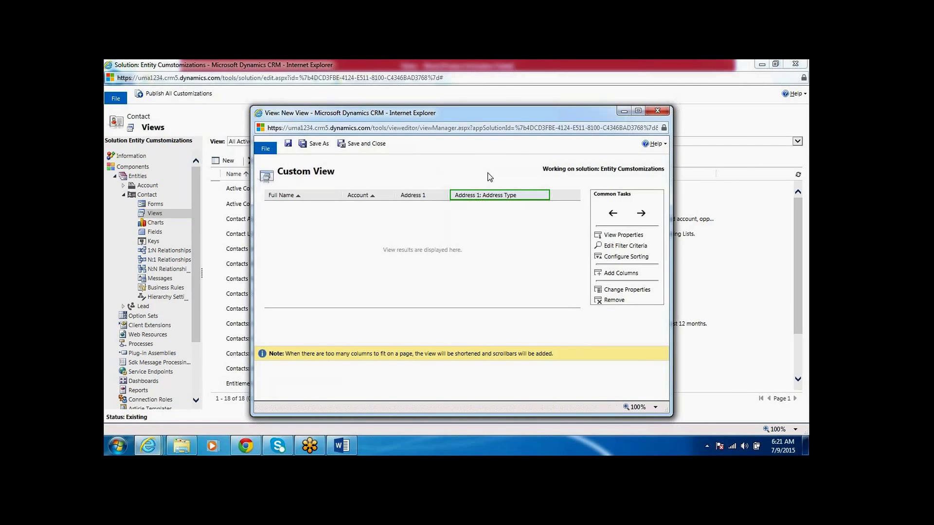
# Step: Save and close Custom View, and publish all customizations of the solution
pyautogui.click(362, 146)
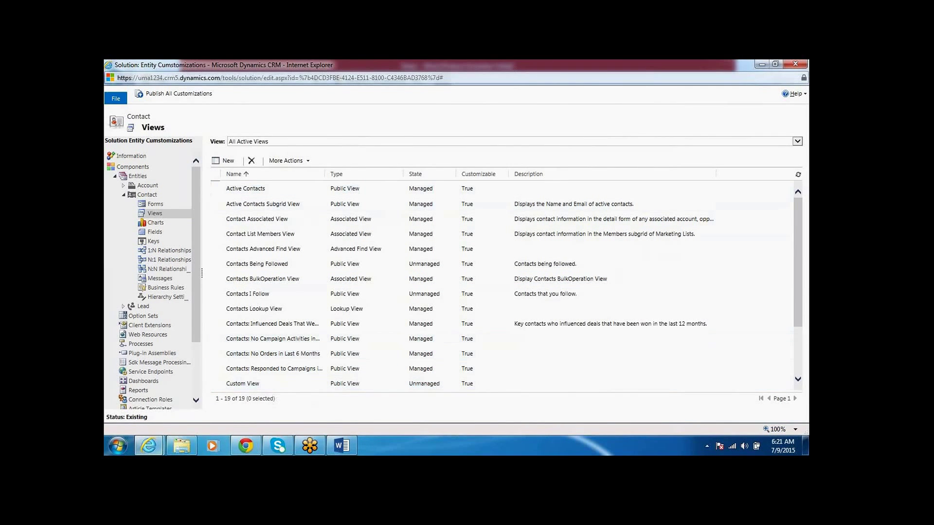
pyautogui.click(166, 97)
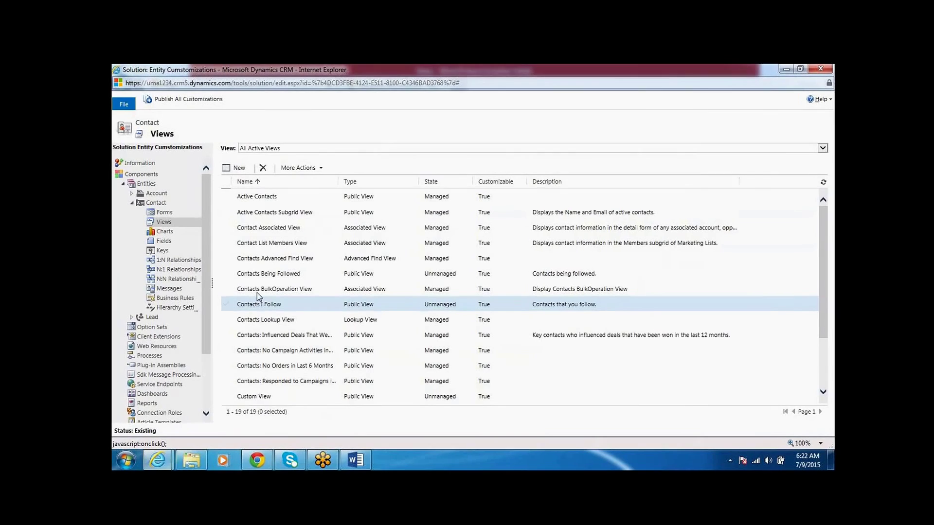
# Step: Return to the main CRM window and display the Sales contacts list with the Custom View system view
pyautogui.doubleClick(540, 76)
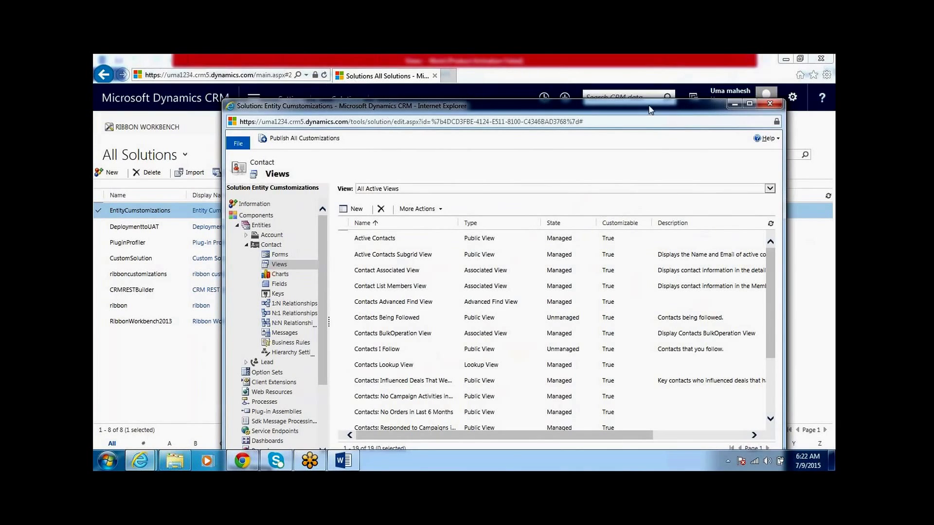
pyautogui.click(734, 104)
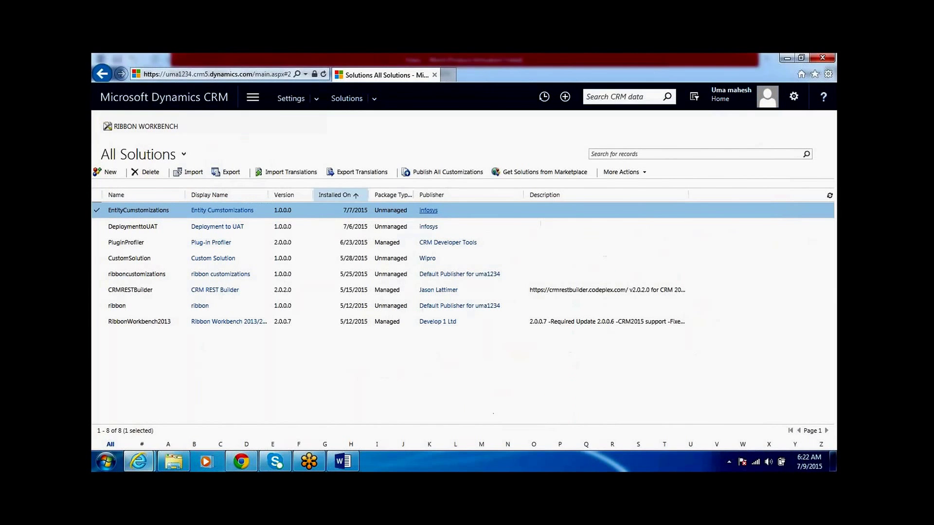
pyautogui.click(249, 96)
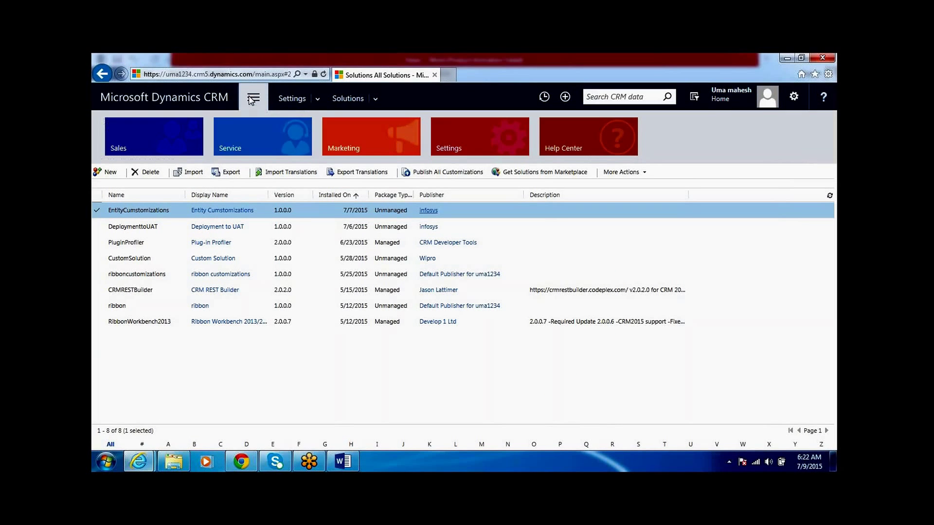
pyautogui.click(166, 146)
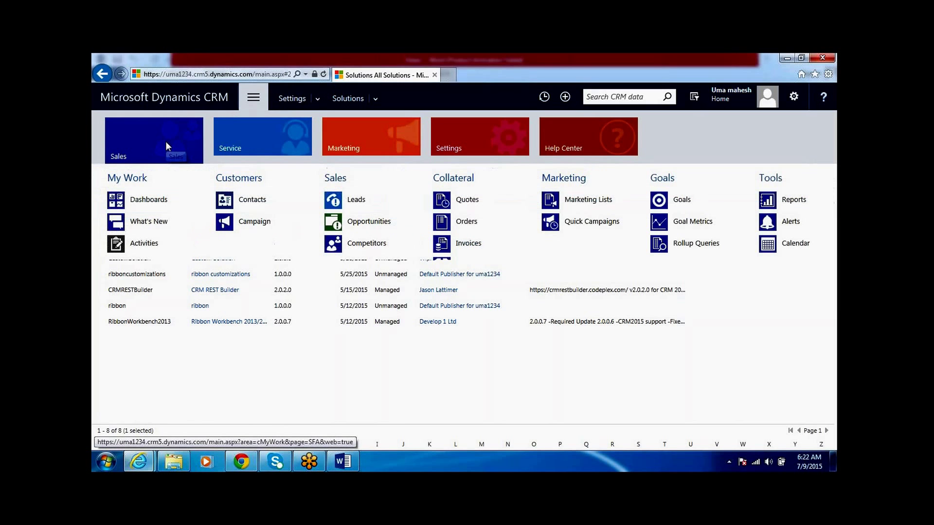
pyautogui.click(249, 202)
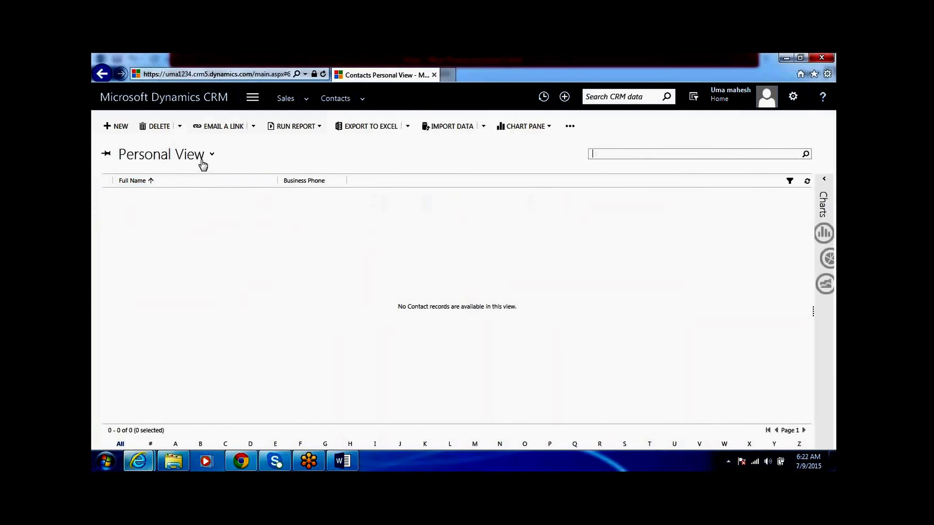
pyautogui.click(212, 155)
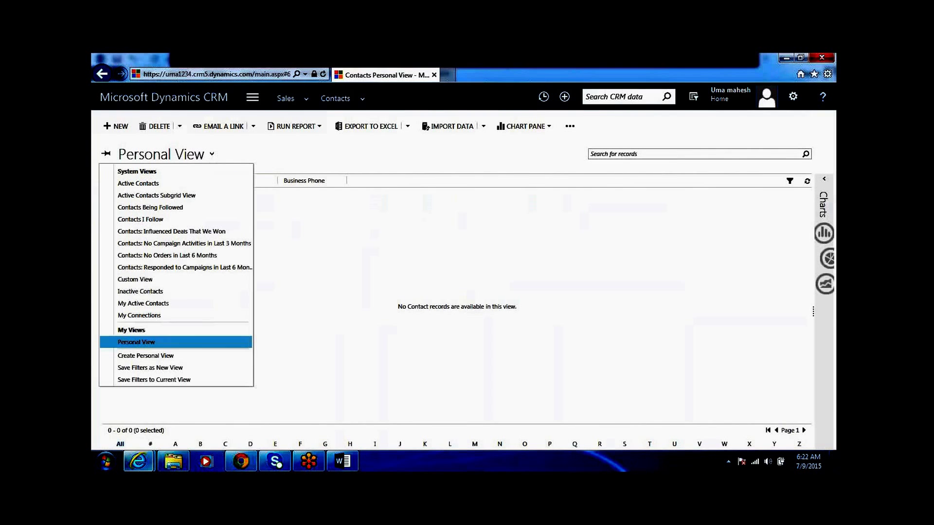
pyautogui.click(146, 280)
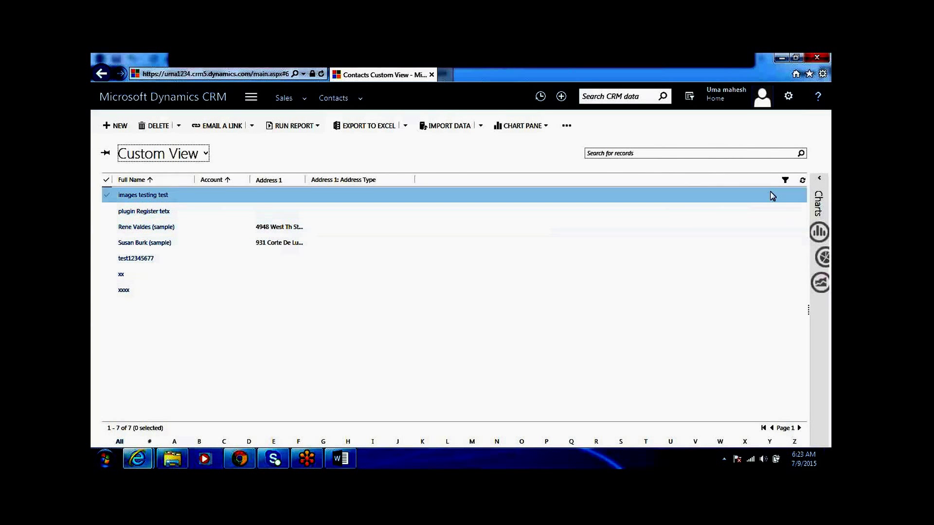
# Step: Turn on column filtering in the contacts list and look through the custom filter operators for Full Name
pyautogui.click(786, 181)
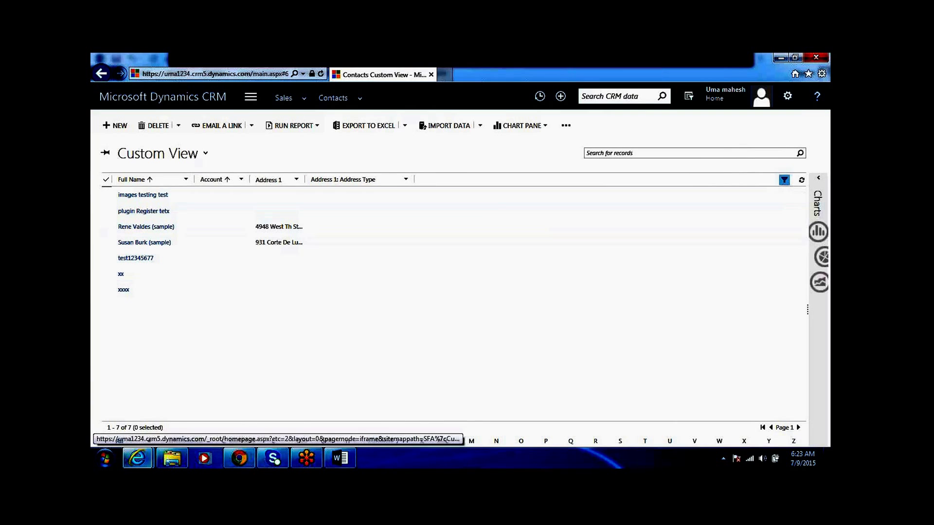
pyautogui.click(185, 179)
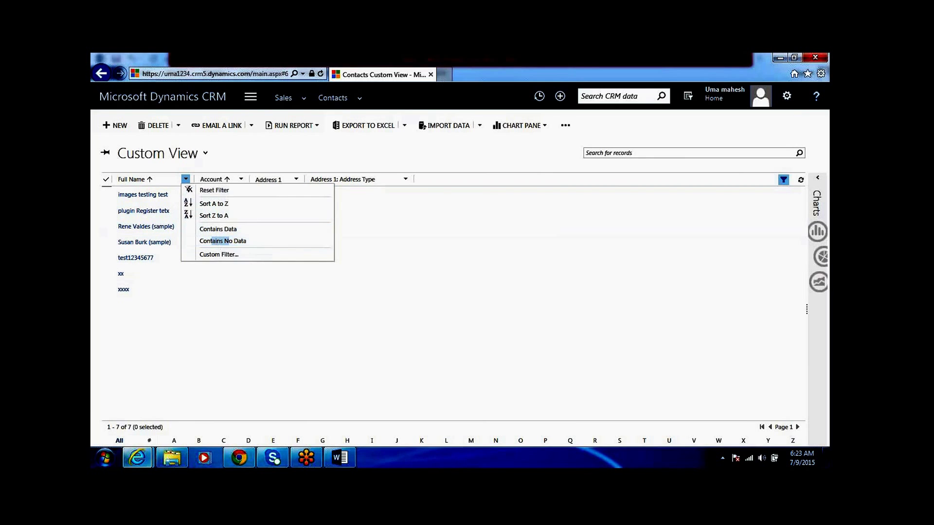
pyautogui.click(222, 255)
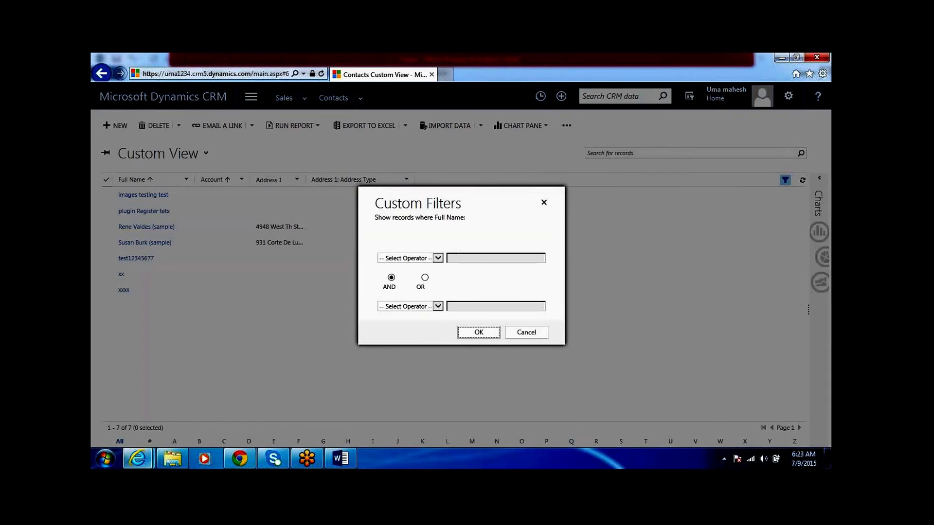
pyautogui.click(440, 257)
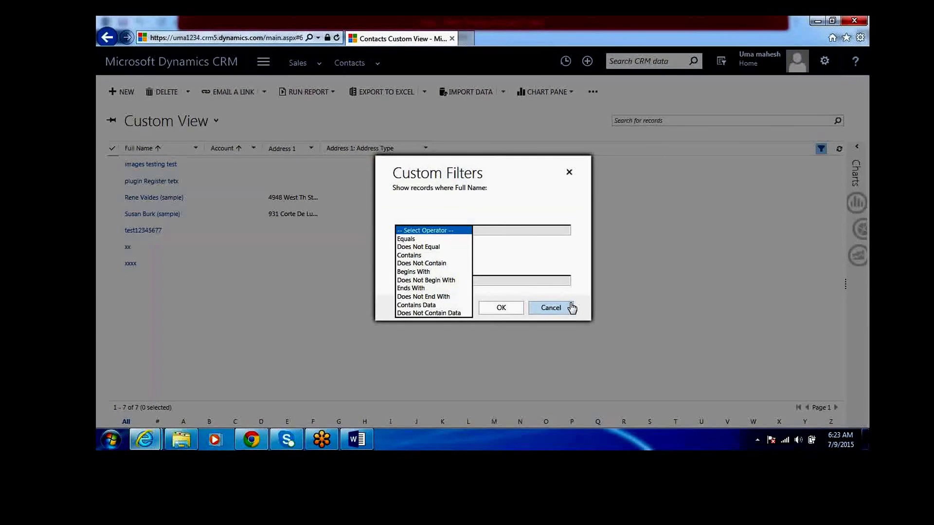
pyautogui.click(548, 311)
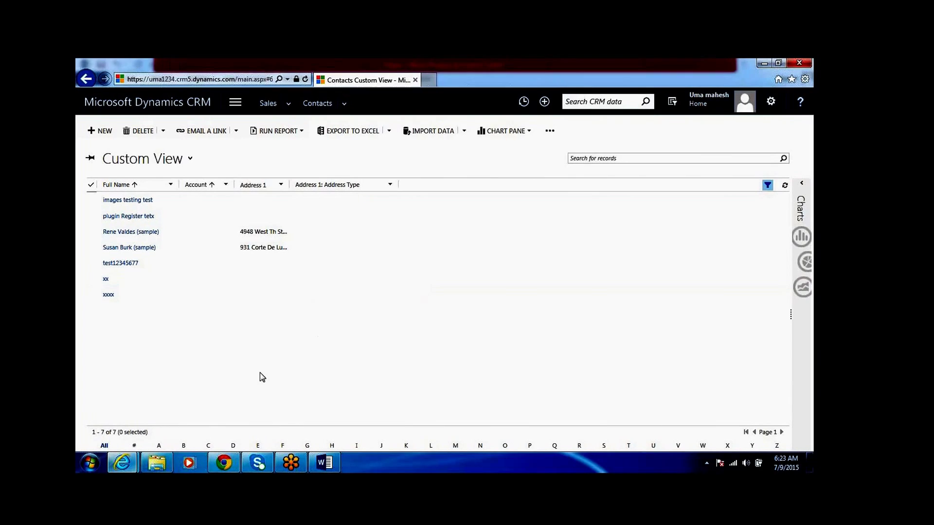
# Step: Set Custom View as the default Contact view in the Entity Cumstomizations solution, and sort the views list by Type
pyautogui.moveTo(128, 469)
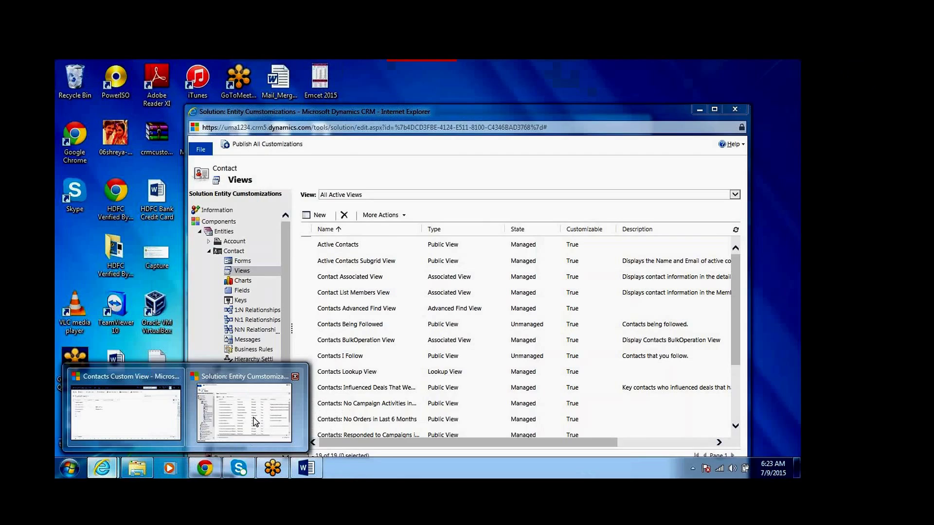
pyautogui.click(246, 414)
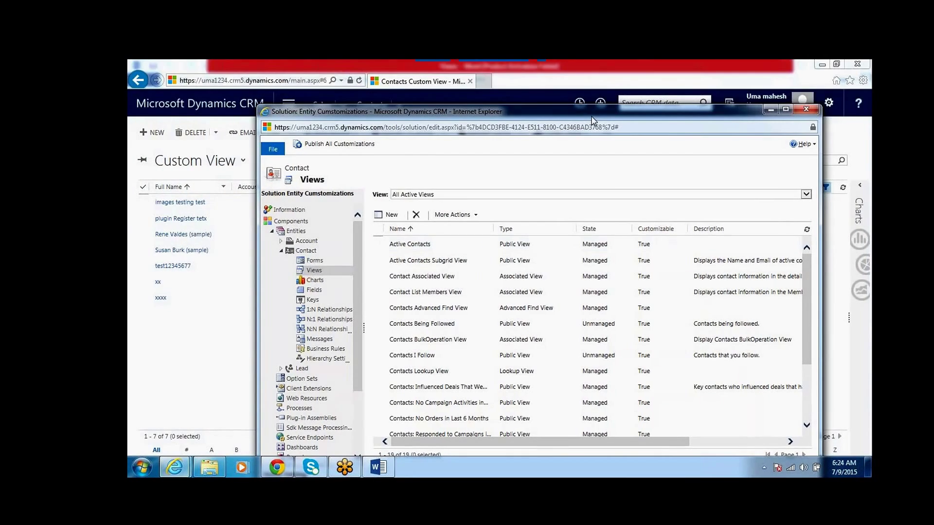
pyautogui.doubleClick(592, 116)
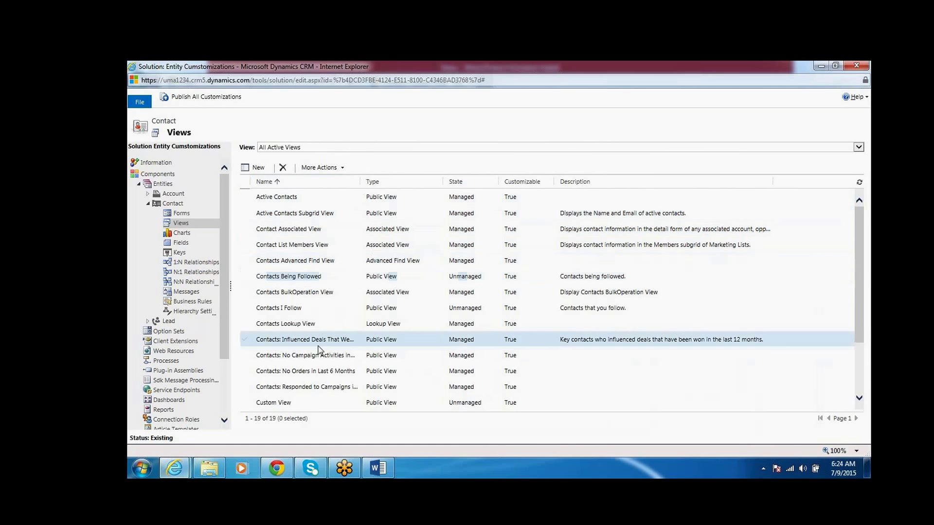
pyautogui.click(320, 407)
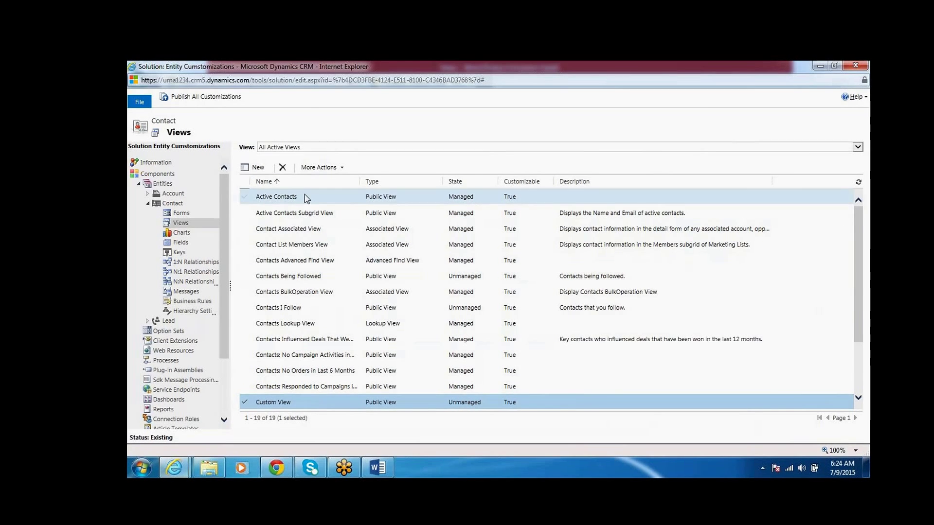
pyautogui.click(341, 170)
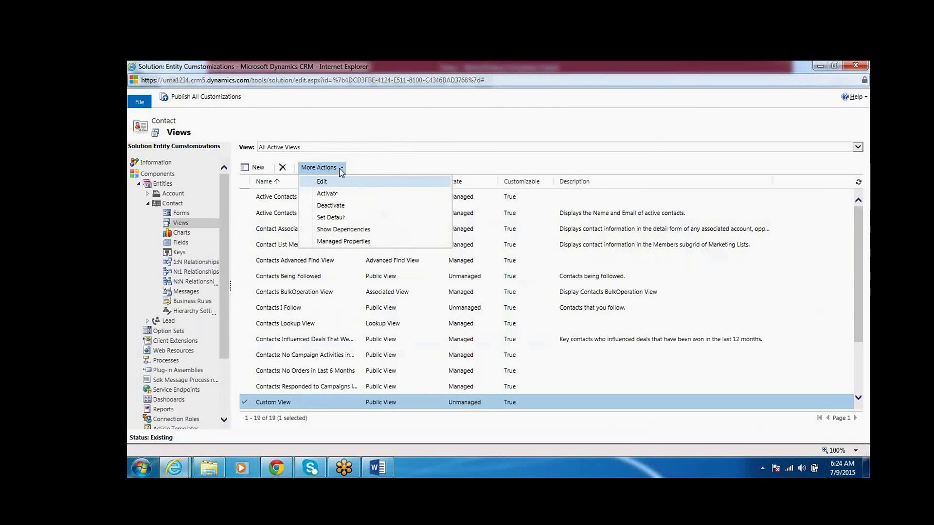
pyautogui.click(360, 223)
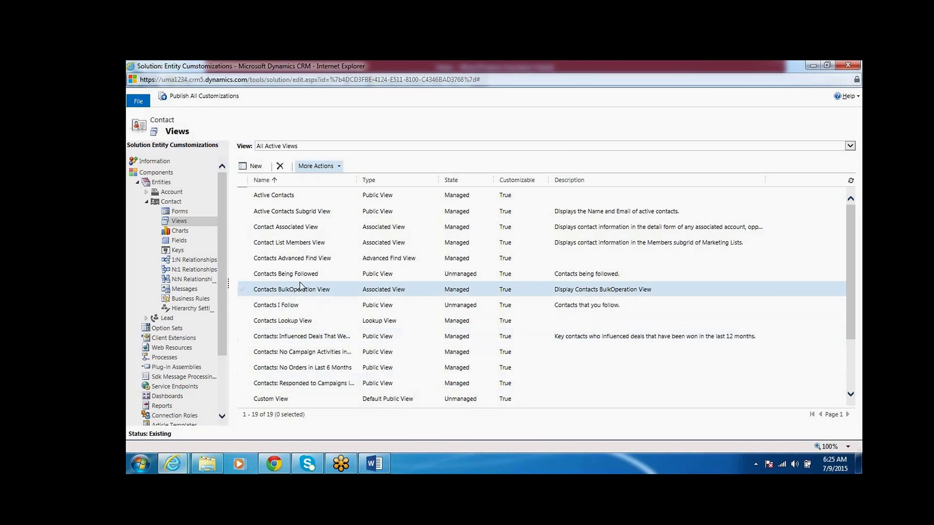
pyautogui.click(394, 181)
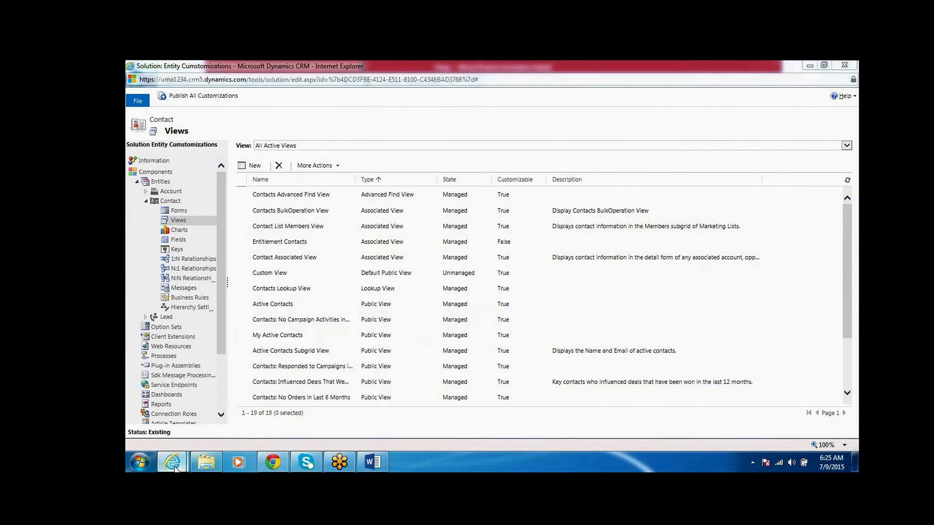
# Step: Go back to the contacts list window and look through its available system and personal views
pyautogui.moveTo(172, 462)
pyautogui.click(212, 428)
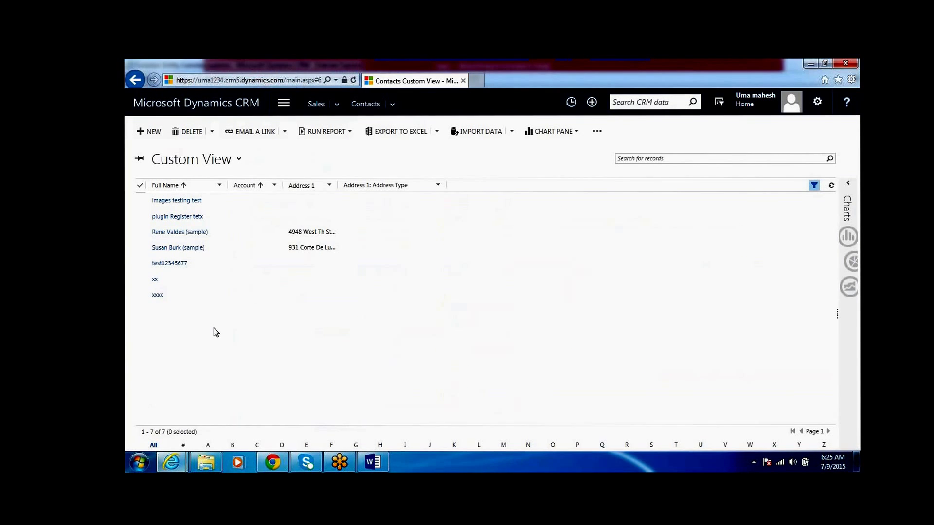
pyautogui.click(224, 160)
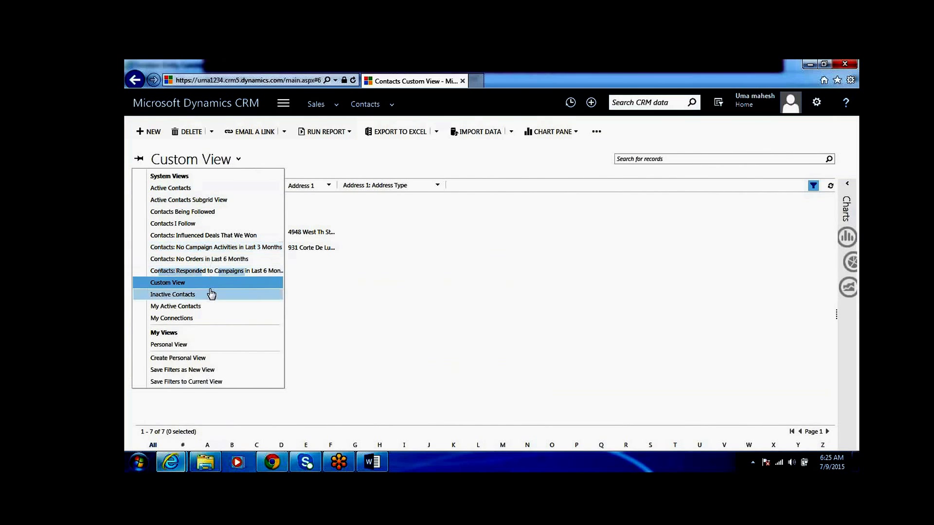
pyautogui.click(355, 271)
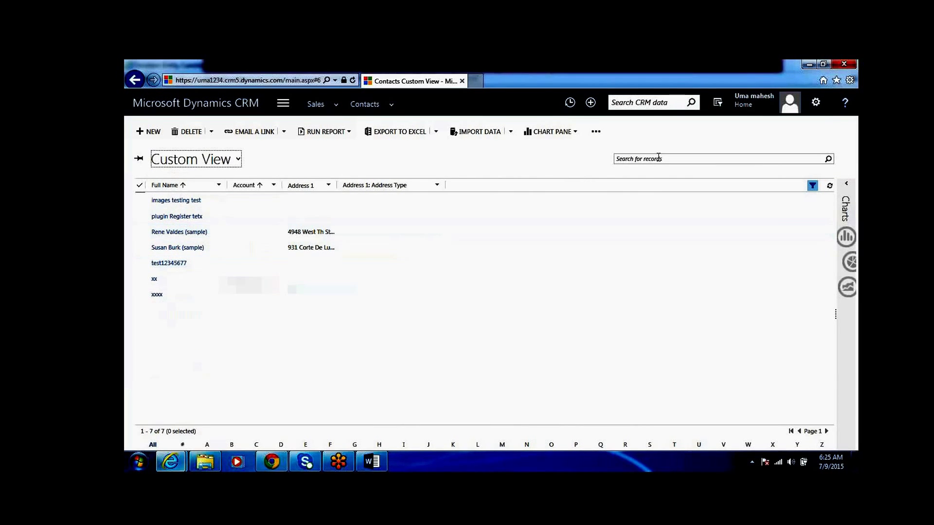
# Step: Open Advanced Find for Contacts and set the saved view to [new] for a blank query
pyautogui.click(719, 103)
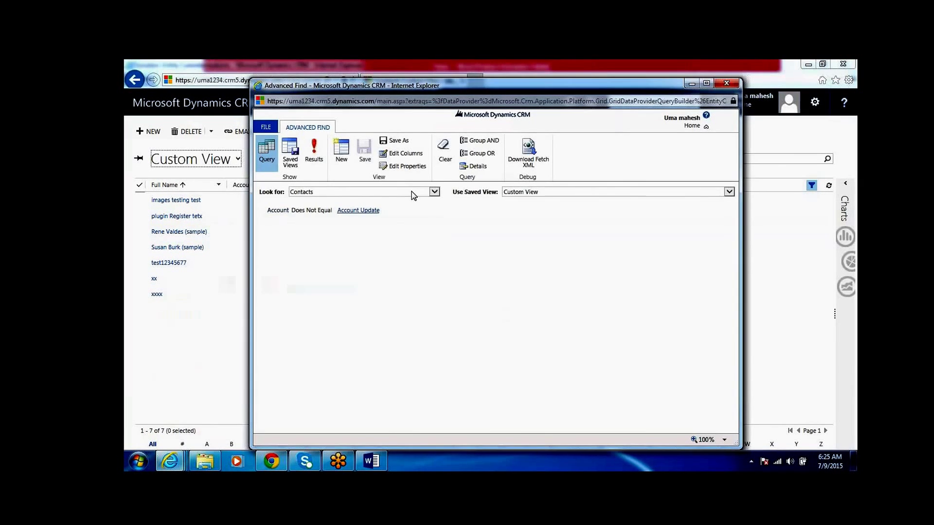
pyautogui.click(413, 193)
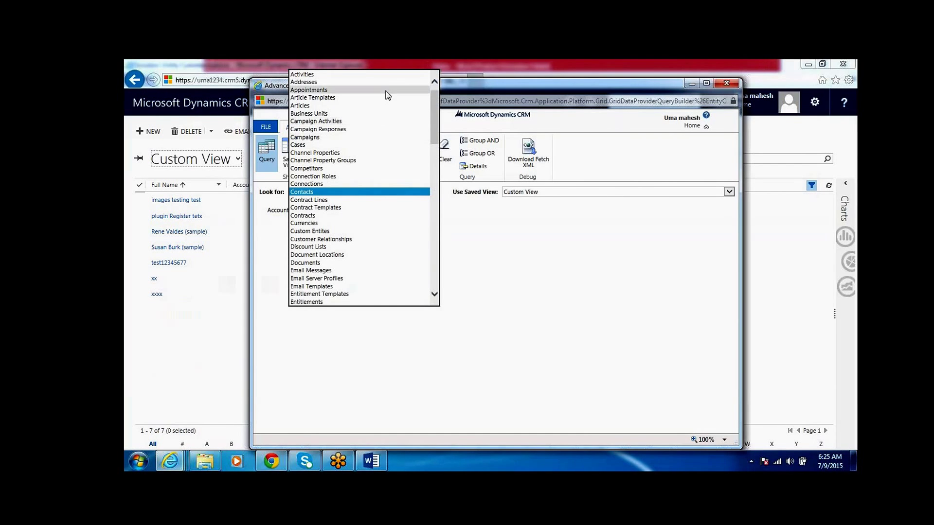
pyautogui.click(414, 197)
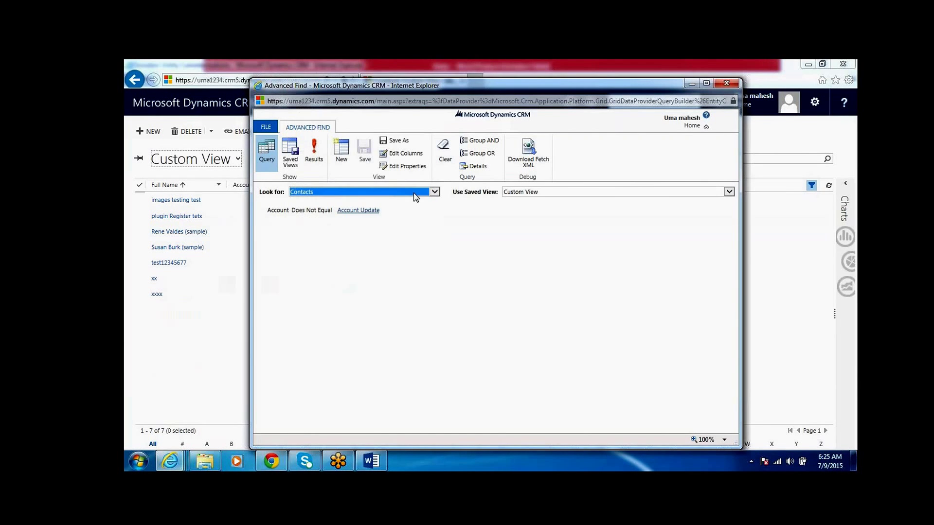
pyautogui.click(531, 197)
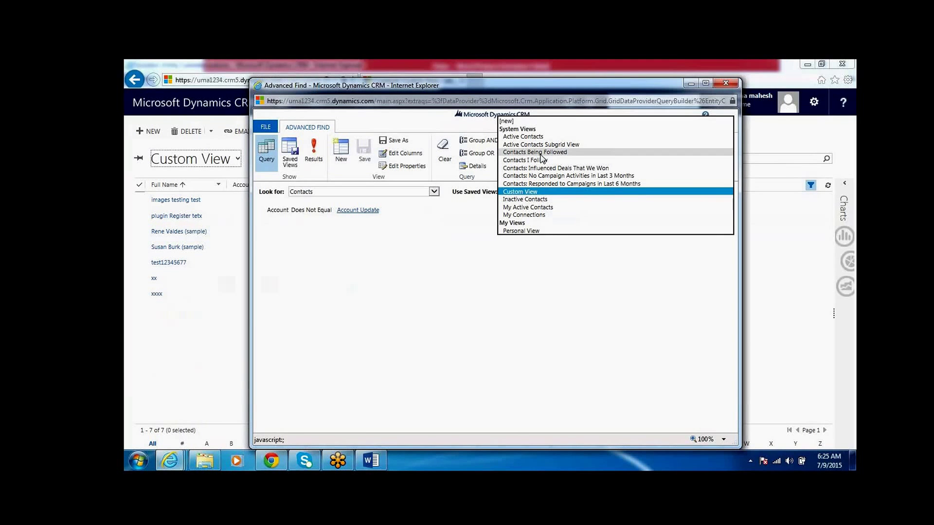
pyautogui.click(554, 121)
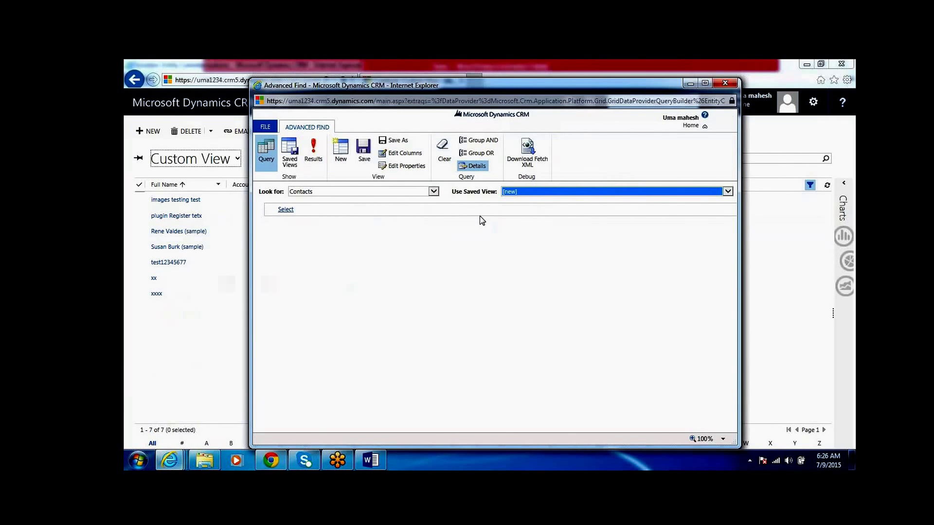
# Step: Run the blank Contacts query in Advanced Find to check its results against the contacts list, and close the Advanced Find window
pyautogui.click(313, 154)
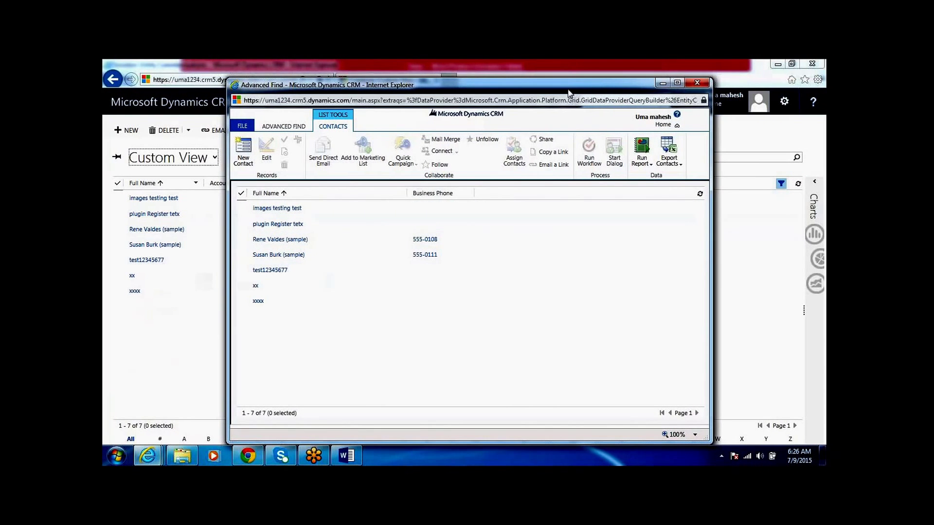
pyautogui.moveTo(568, 88); pyautogui.dragTo(482, 145)
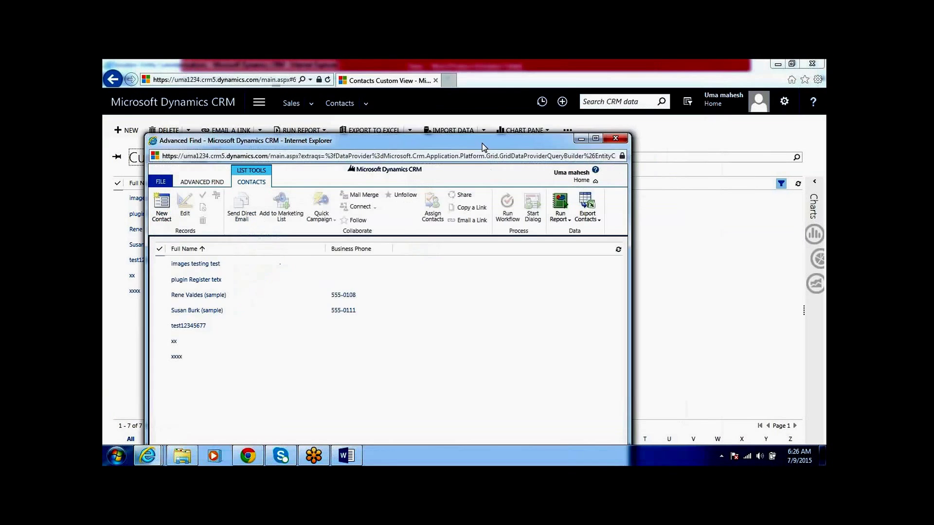
pyautogui.click(604, 144)
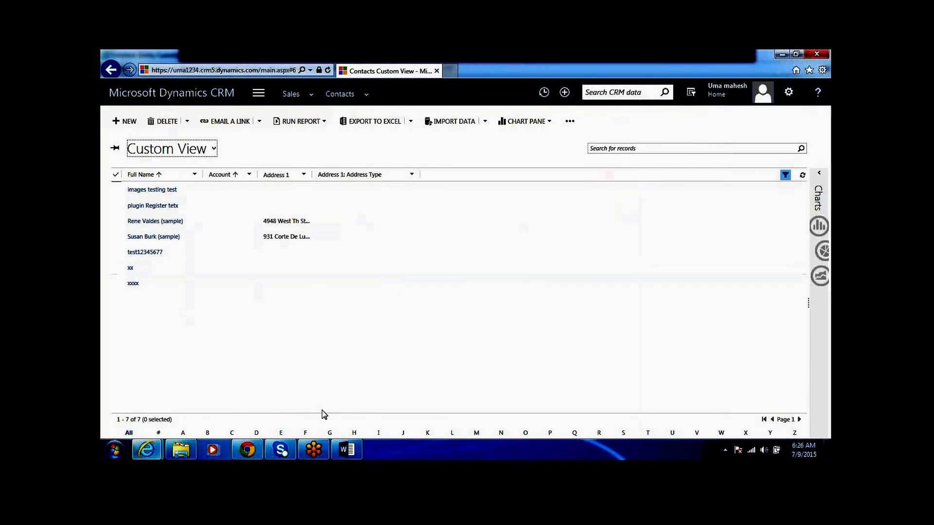
# Step: Switch to the Views document in Word and look through its remaining instructions on editing columns, assigning views and system views, to the end
pyautogui.click(347, 457)
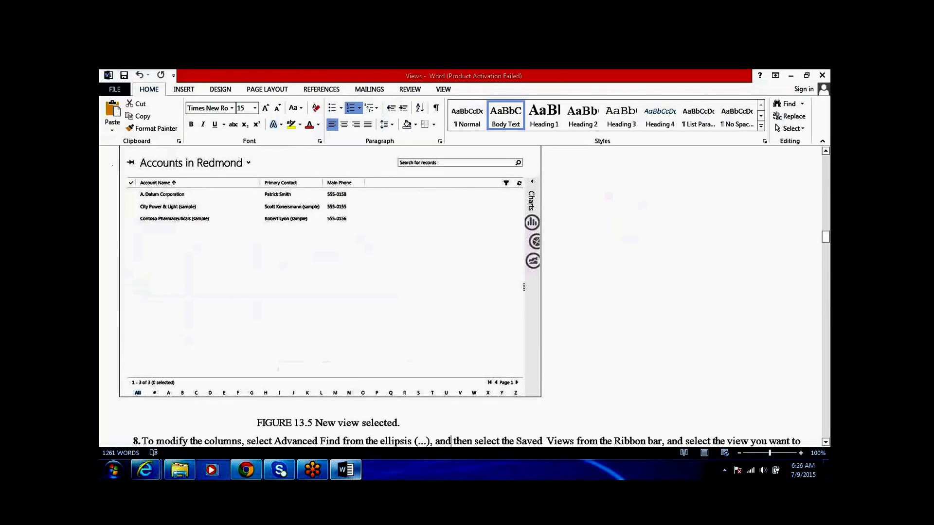
pyautogui.scroll(-10, 464, 287)
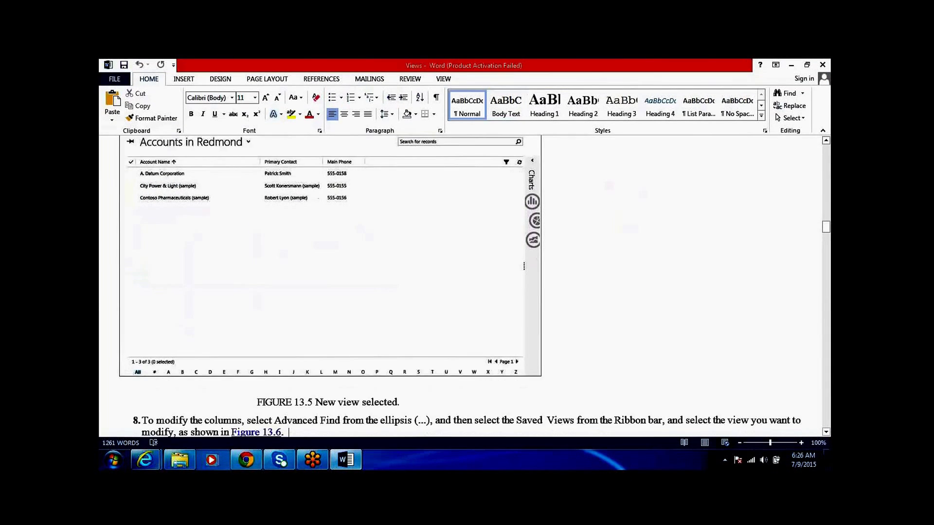
pyautogui.scroll(-10, 464, 284)
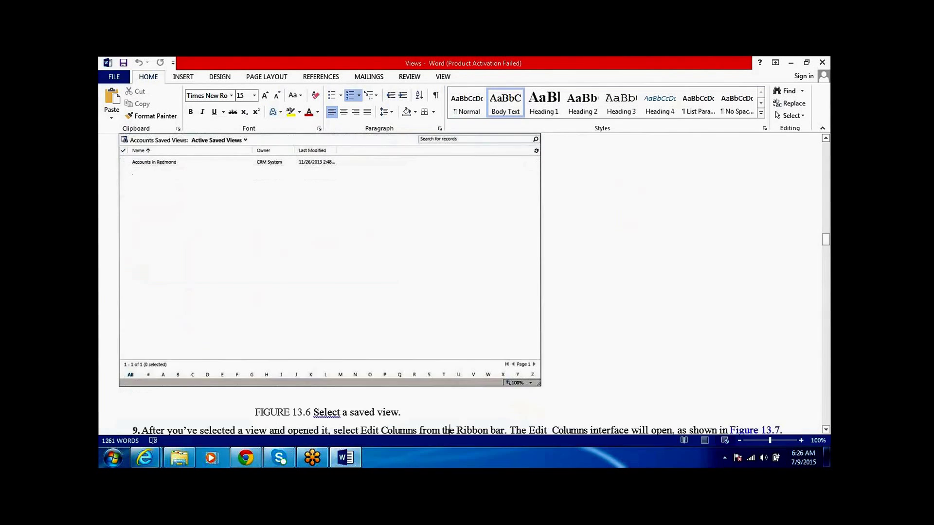
pyautogui.scroll(-20, 462, 287)
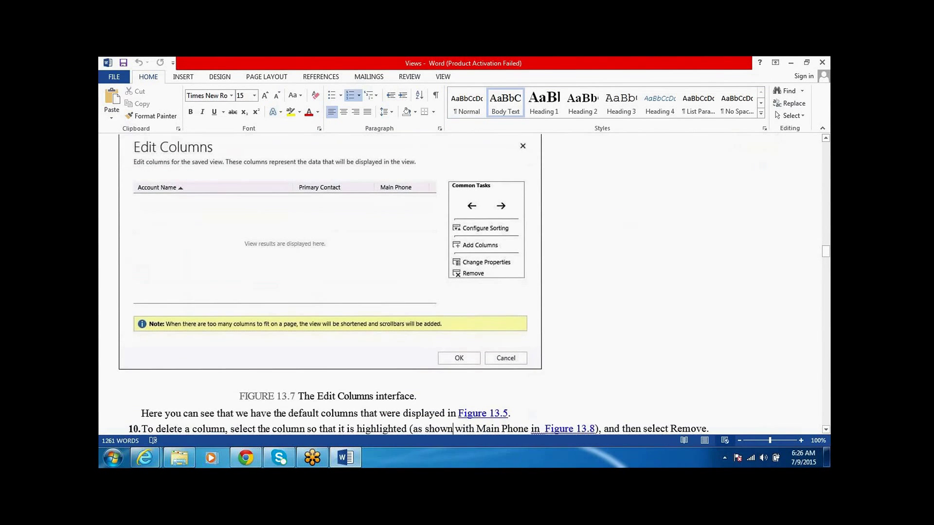
pyautogui.scroll(-10, 462, 287)
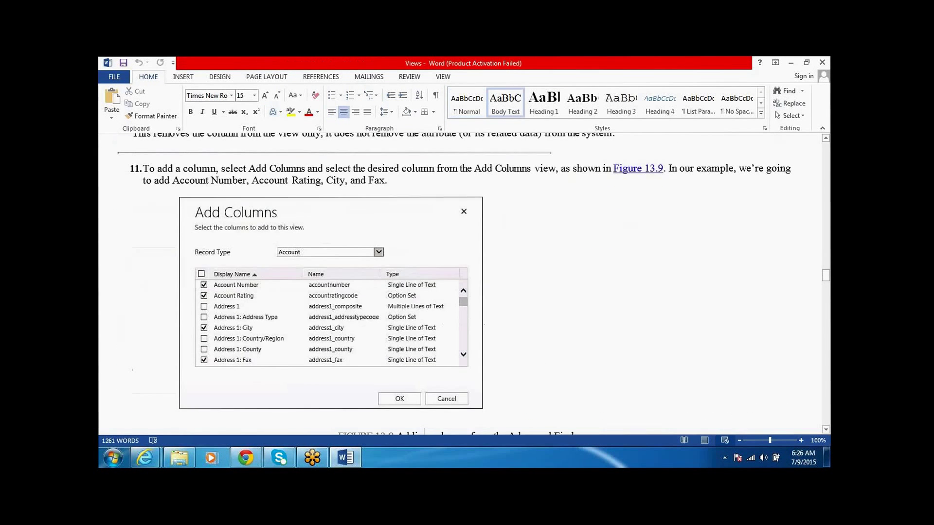
pyautogui.click(451, 429)
pyautogui.scroll(-10, 462, 287)
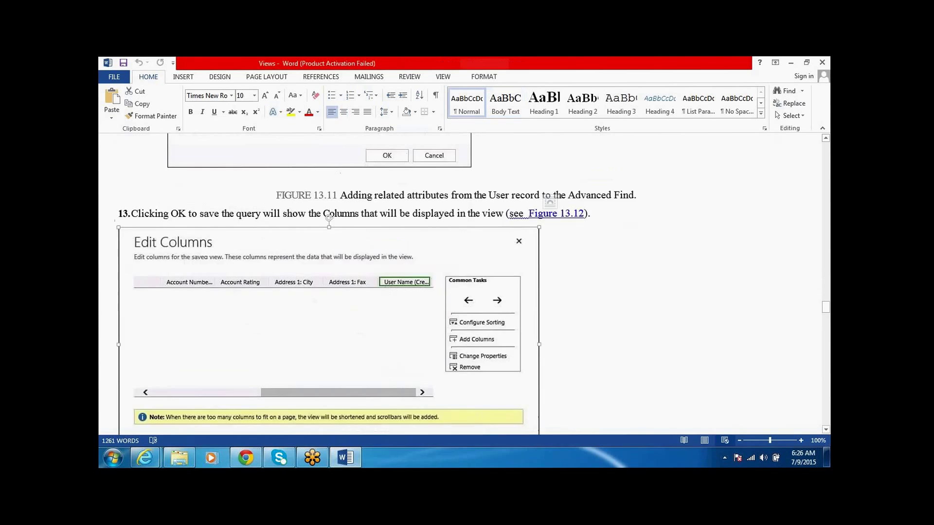
pyautogui.click(115, 424)
pyautogui.scroll(-15, 462, 287)
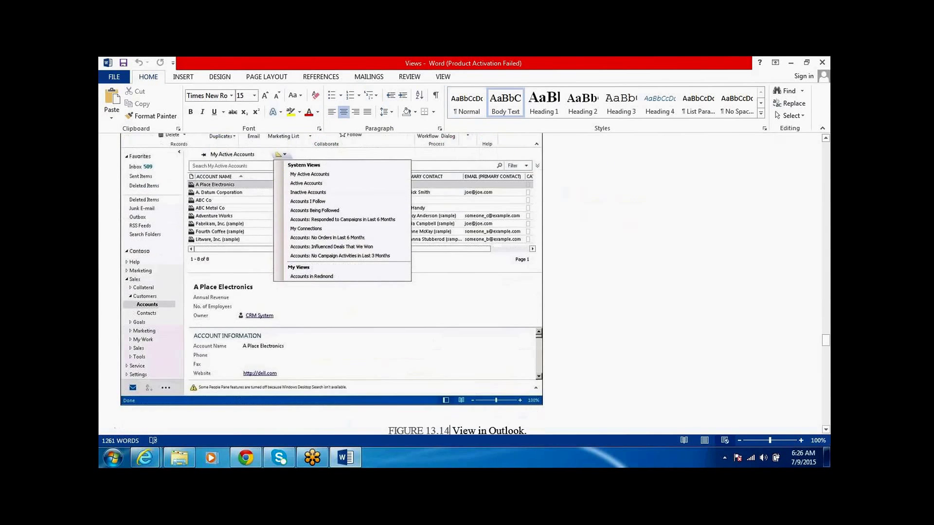
pyautogui.click(334, 433)
pyautogui.scroll(-15, 462, 287)
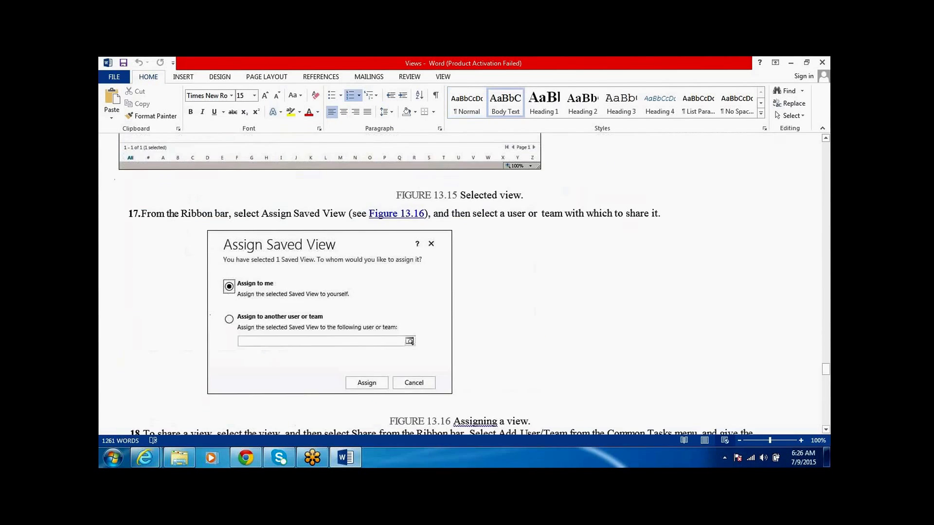
pyautogui.click(451, 429)
pyautogui.scroll(-15, 452, 428)
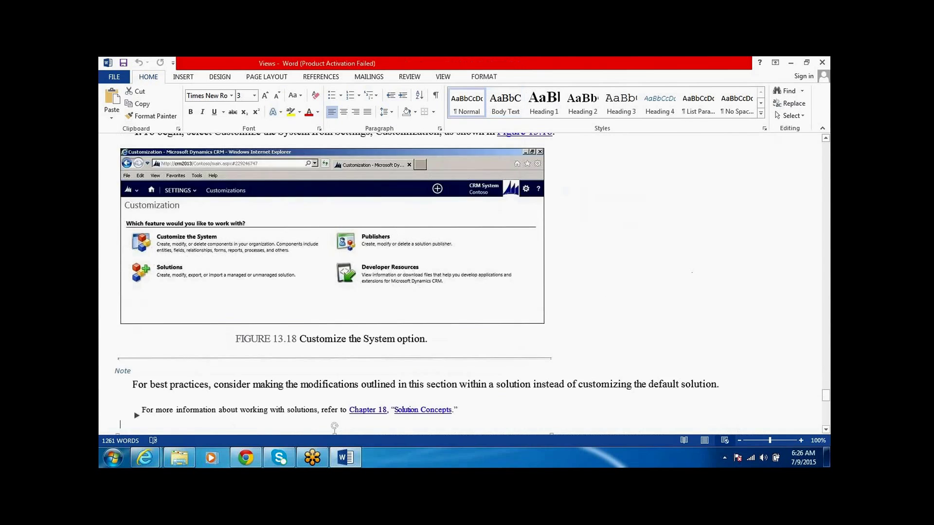
pyautogui.click(115, 425)
pyautogui.scroll(-8, 115, 425)
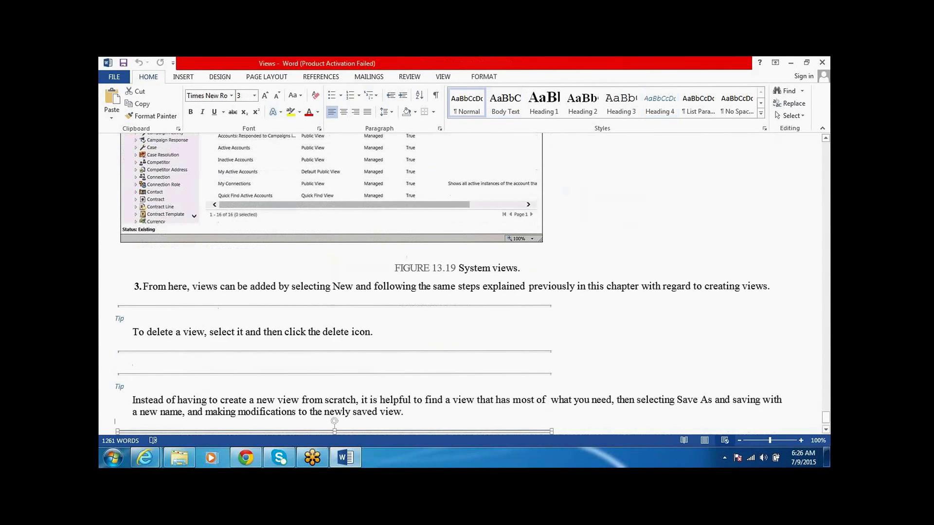
pyautogui.click(114, 424)
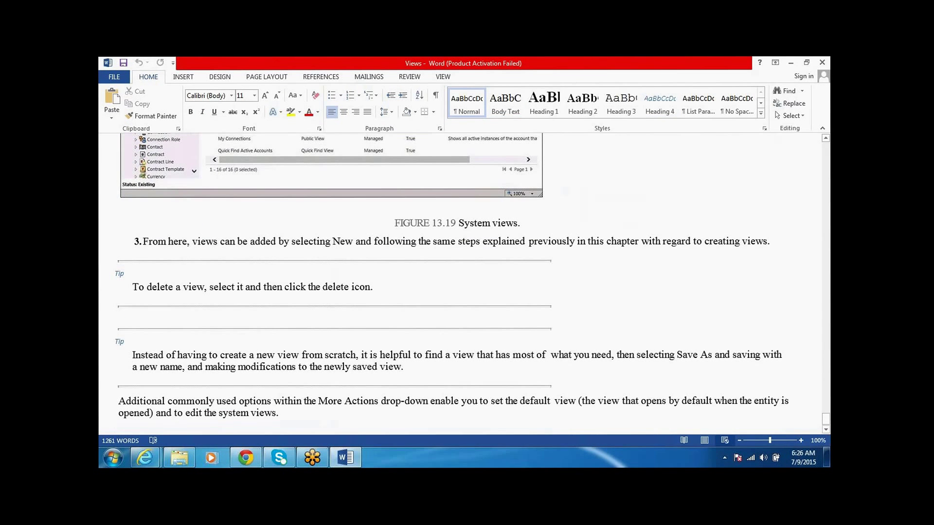